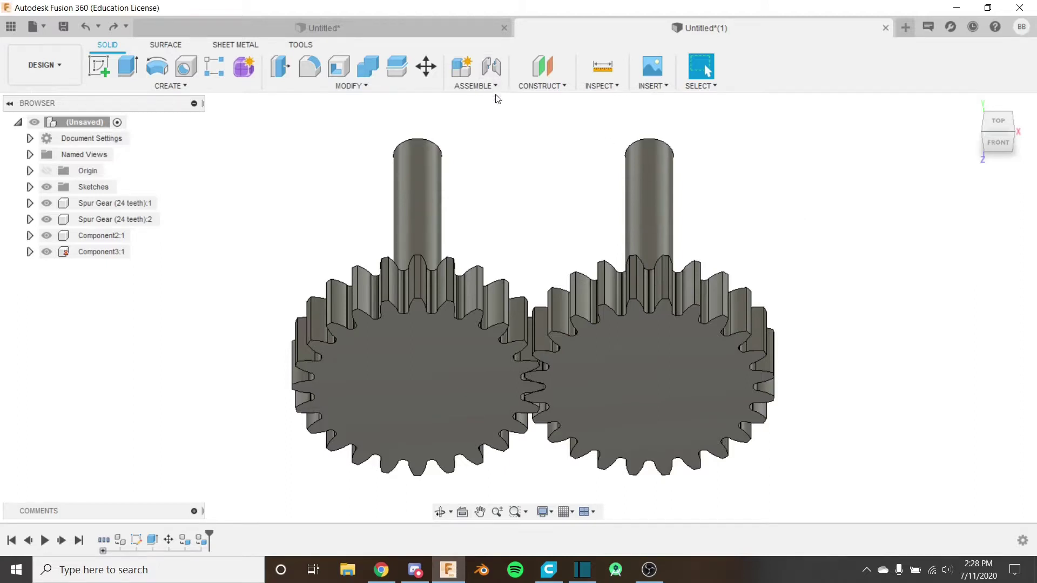
Examine the two meshing spur gears and their shafts from the front and the rear.
click(475, 86)
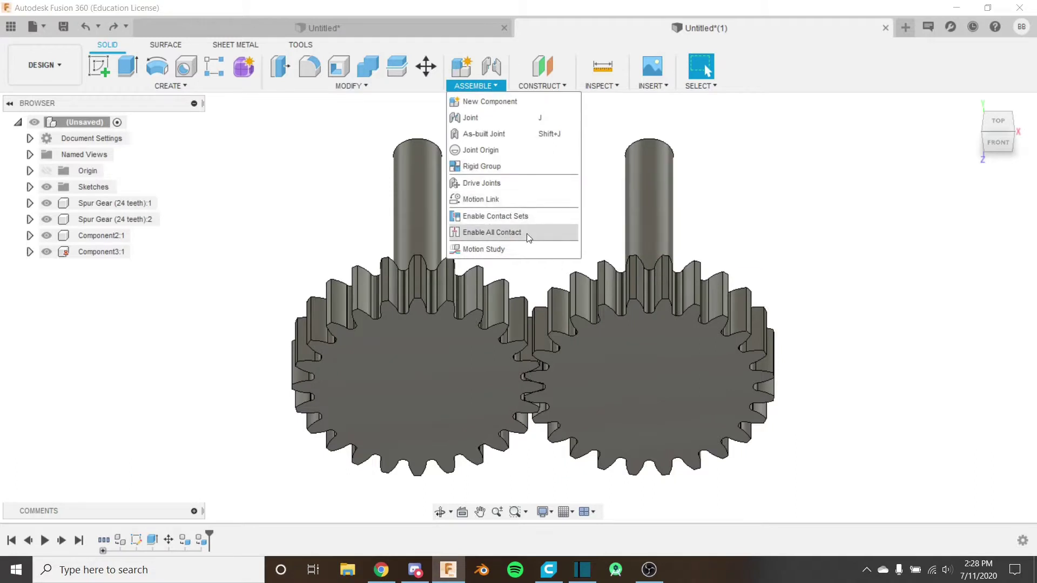
click(336, 174)
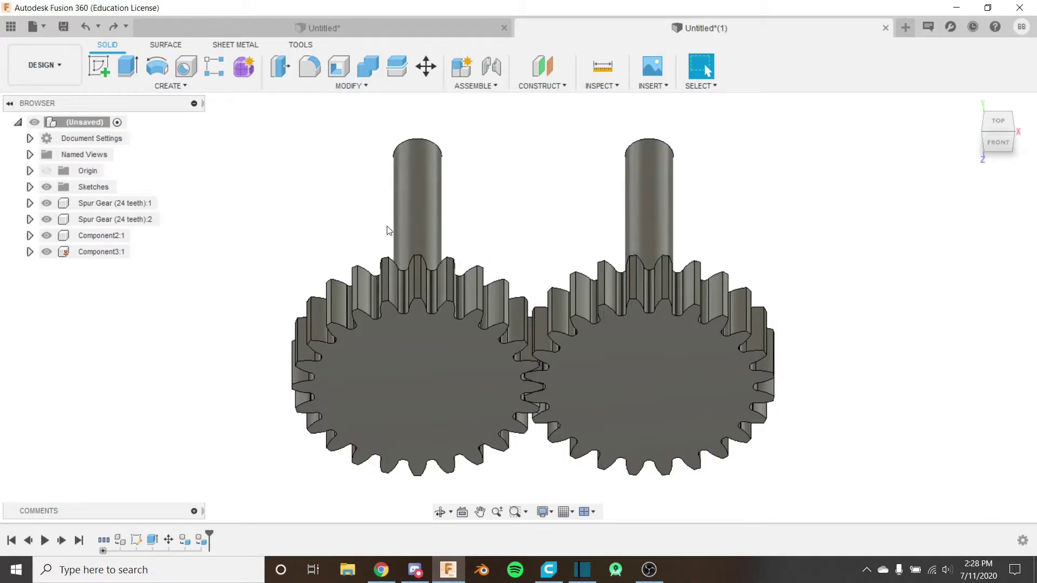
middle_drag(370, 215, 269, 217)
scroll(357, 241, up, 2)
scroll(270, 219, down, 1)
middle_drag(365, 294, 378, 323)
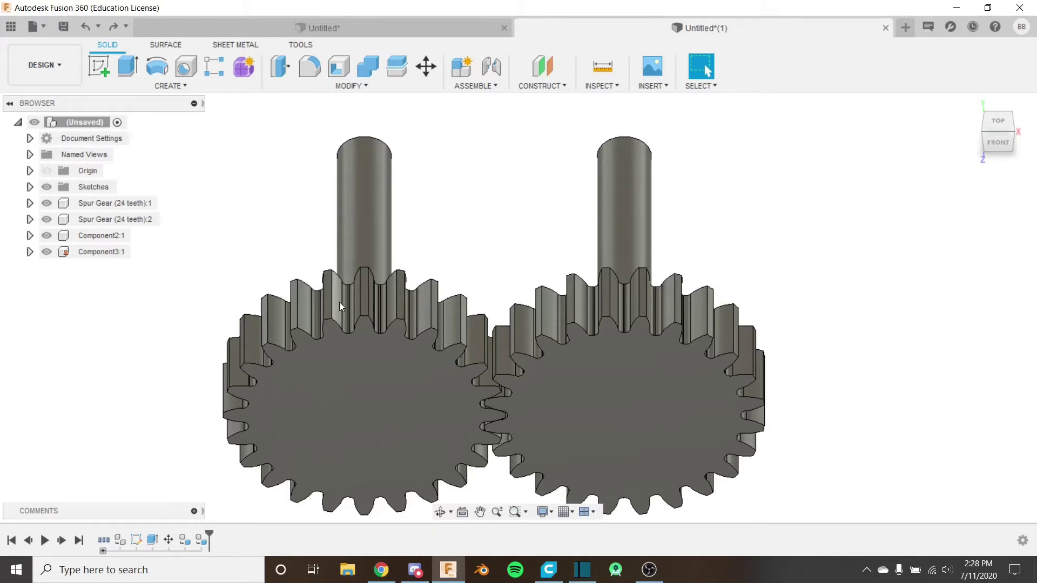
middle_drag(381, 312, 504, 331)
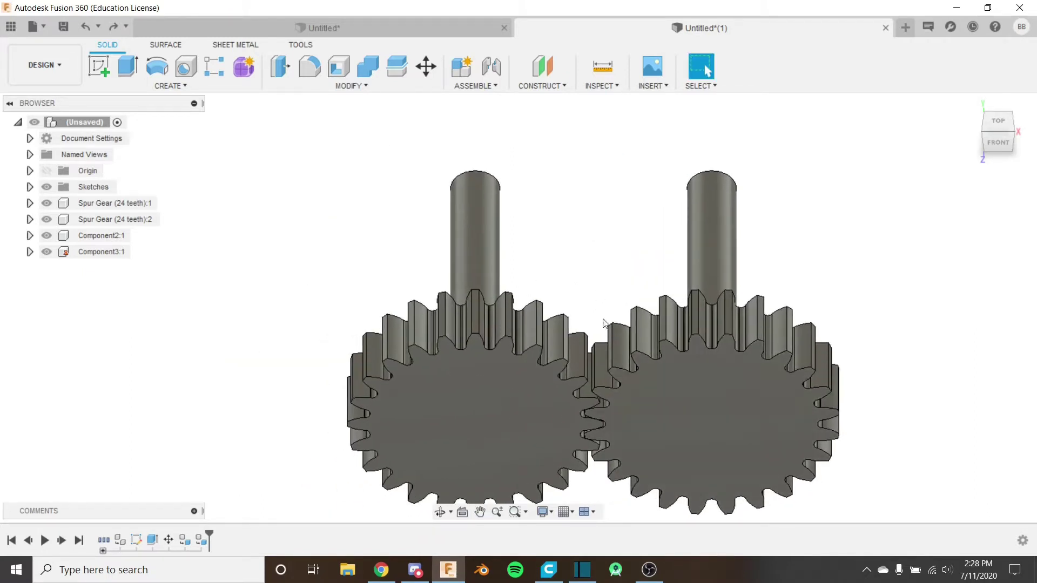
scroll(604, 310, down, 3)
shift+middle_drag(680, 386, 492, 354)
click(705, 66)
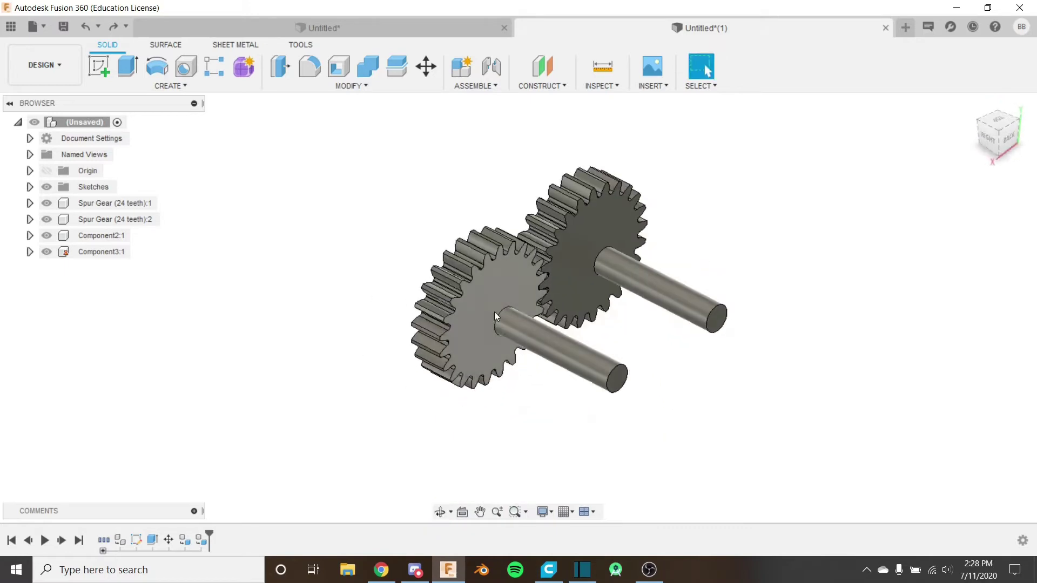
scroll(475, 288, up, 2)
scroll(479, 312, up, 3)
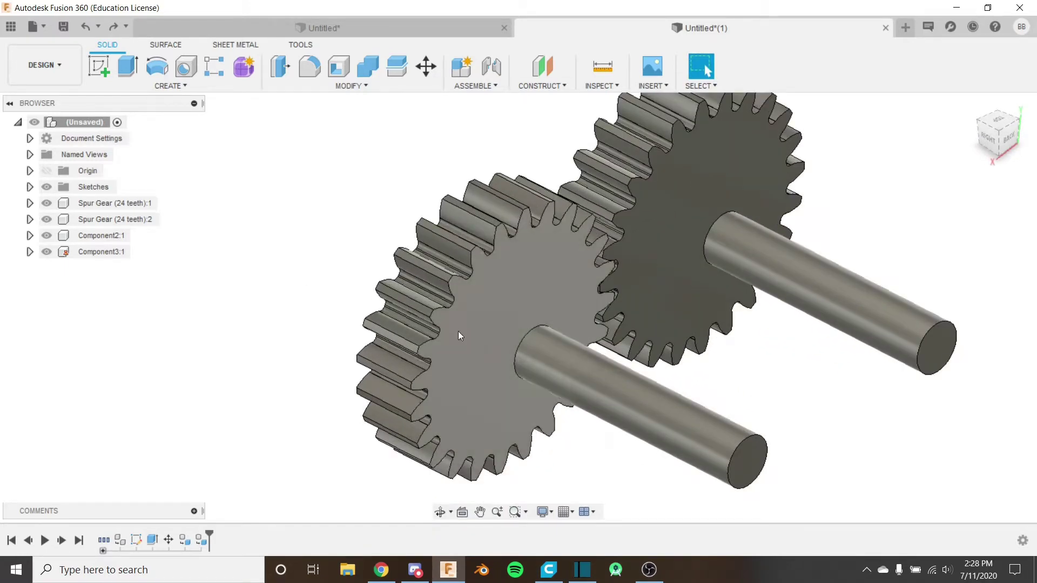
scroll(393, 318, down, 3)
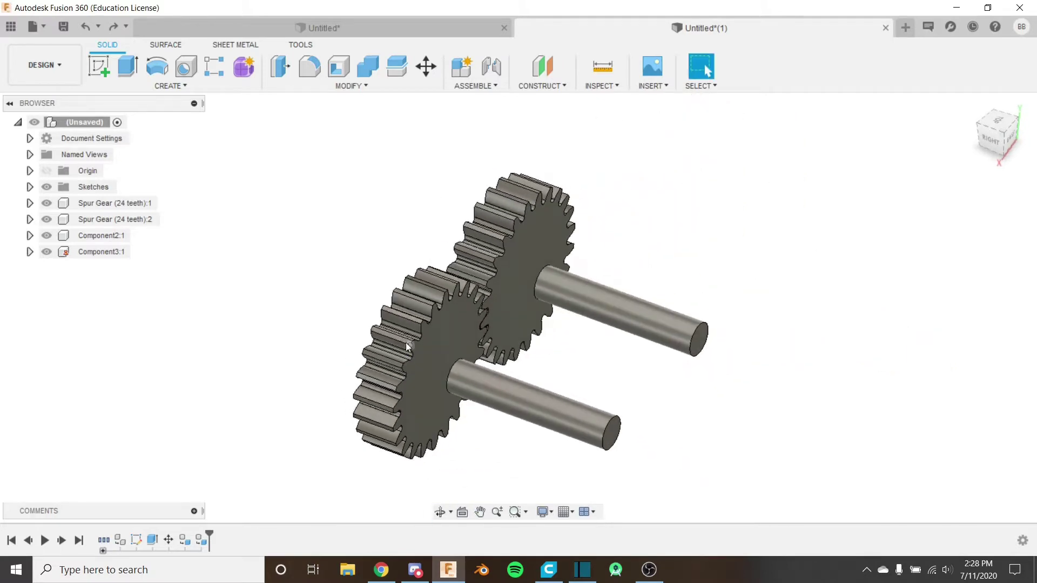
scroll(463, 358, up, 3)
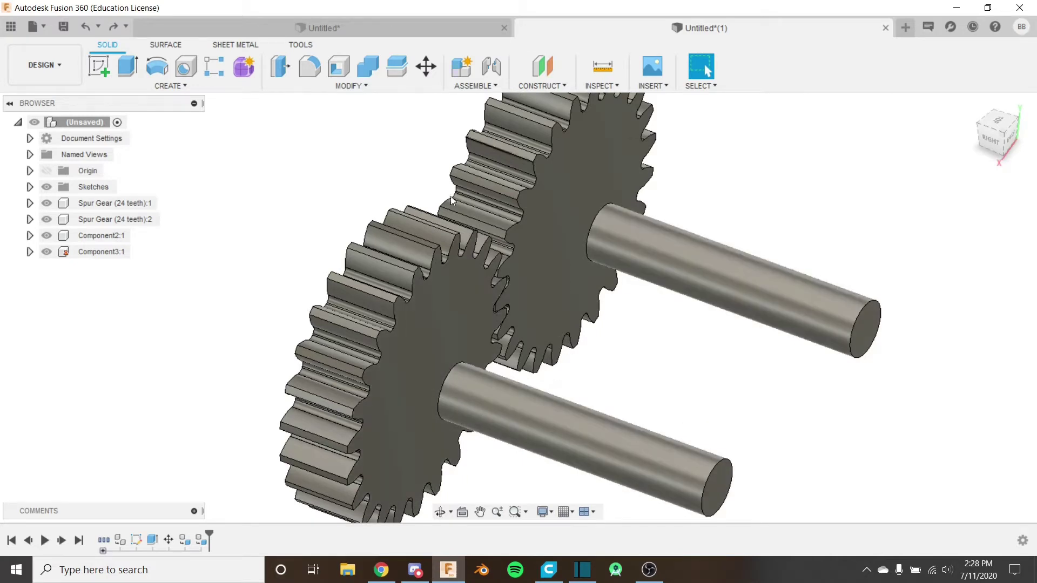
scroll(379, 364, down, 2)
middle_drag(379, 364, 415, 378)
scroll(416, 378, down, 1)
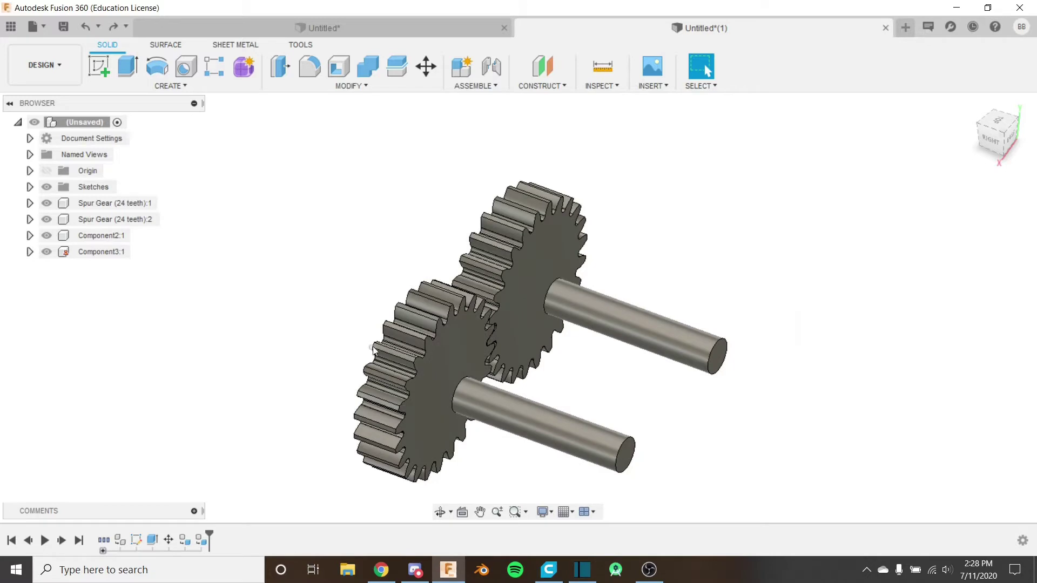
Create a revolute joint between the centre of Spur Gear (24 teeth):2 and the gear-side end of the Component3:1 shaft.
shift+middle_drag(376, 346, 406, 294)
click(475, 86)
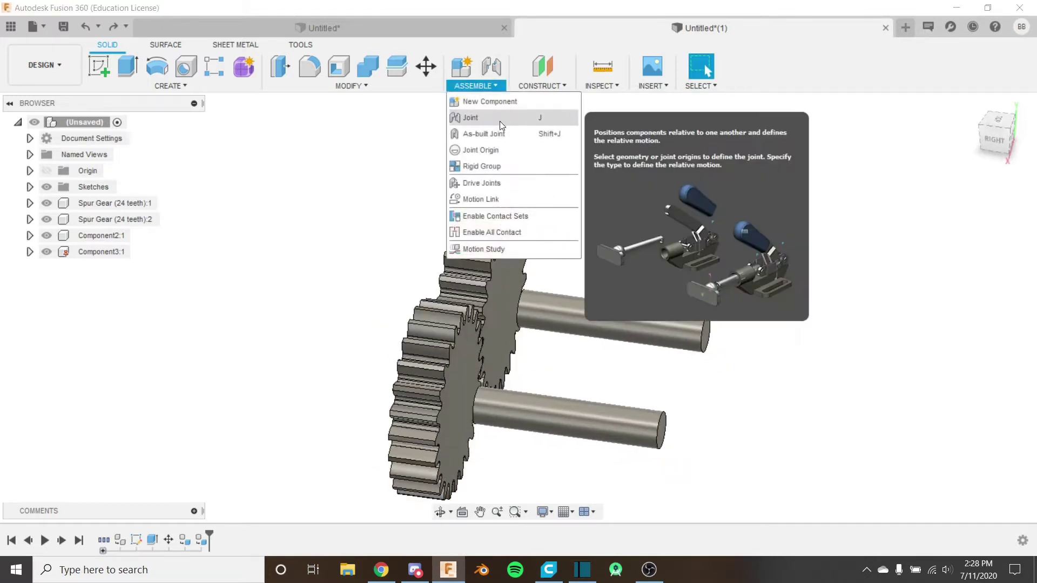
click(500, 121)
click(901, 195)
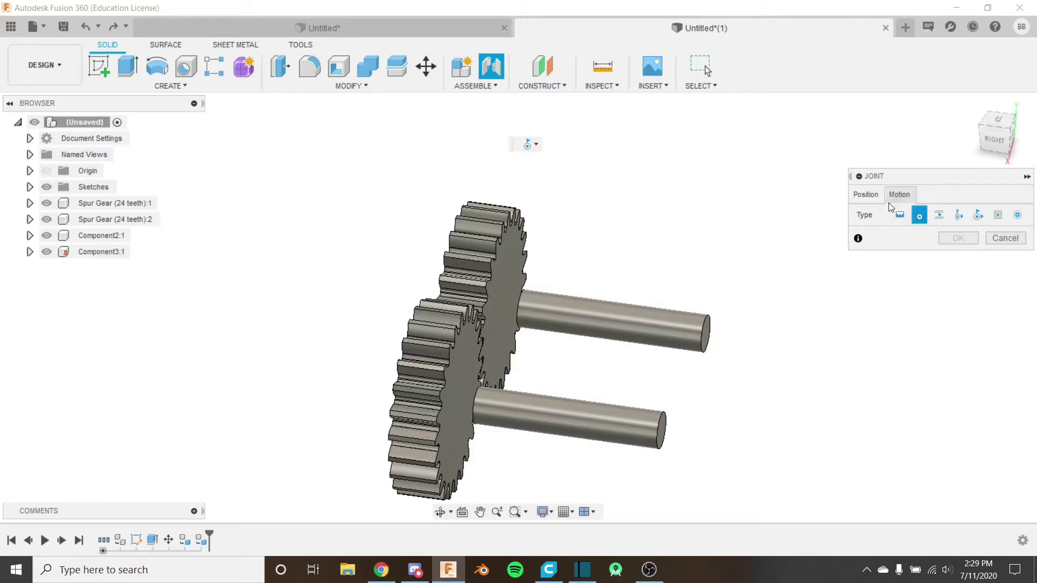
click(871, 196)
click(914, 250)
scroll(460, 423, up, 5)
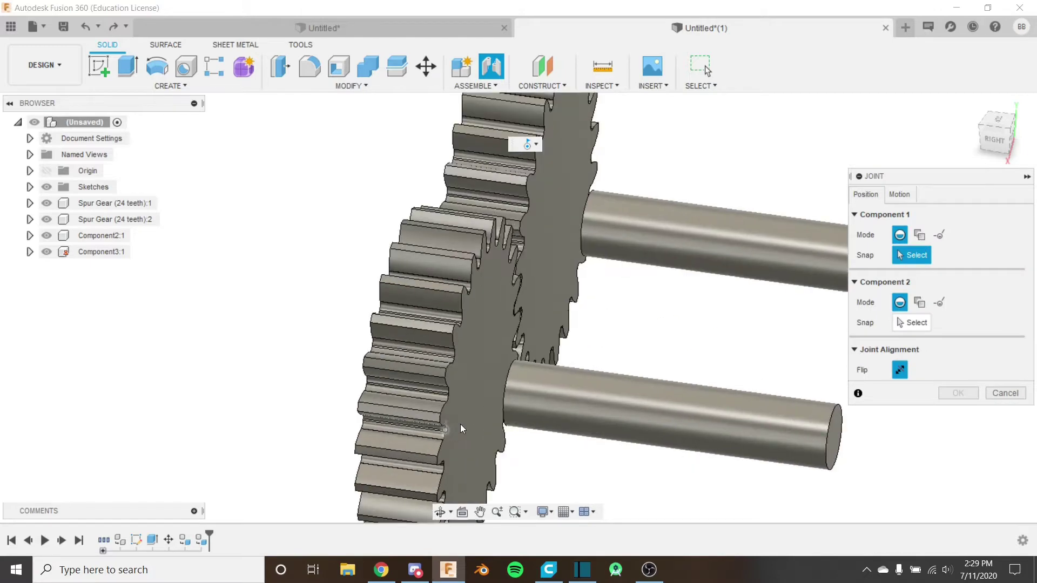
click(501, 354)
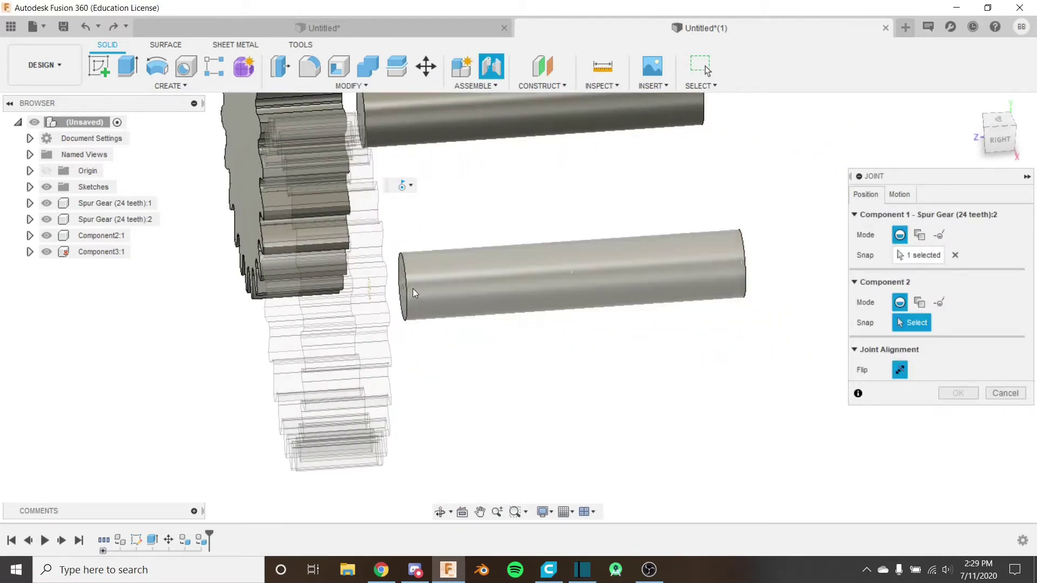
click(407, 287)
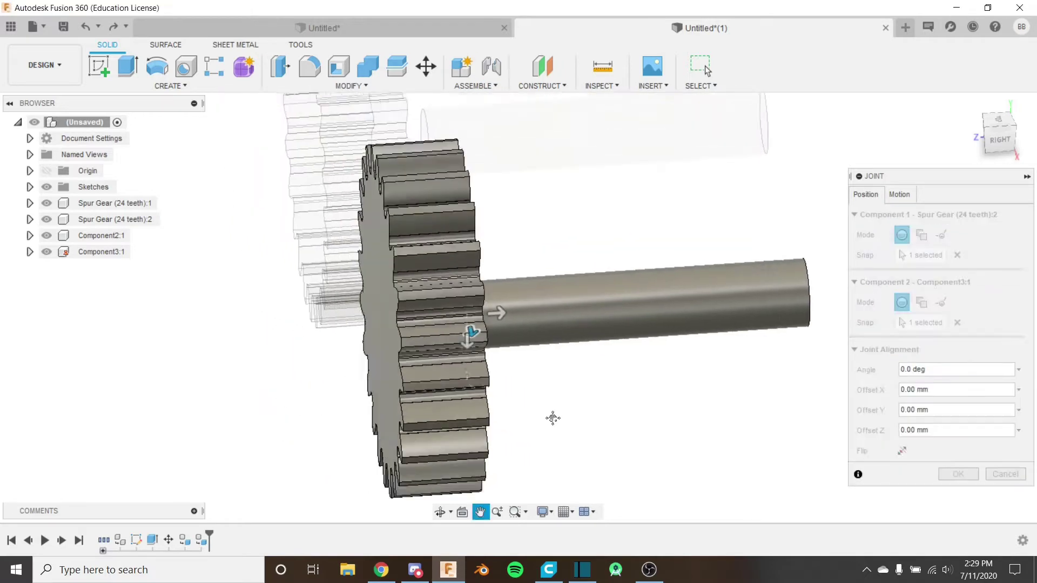
scroll(367, 285, down, 3)
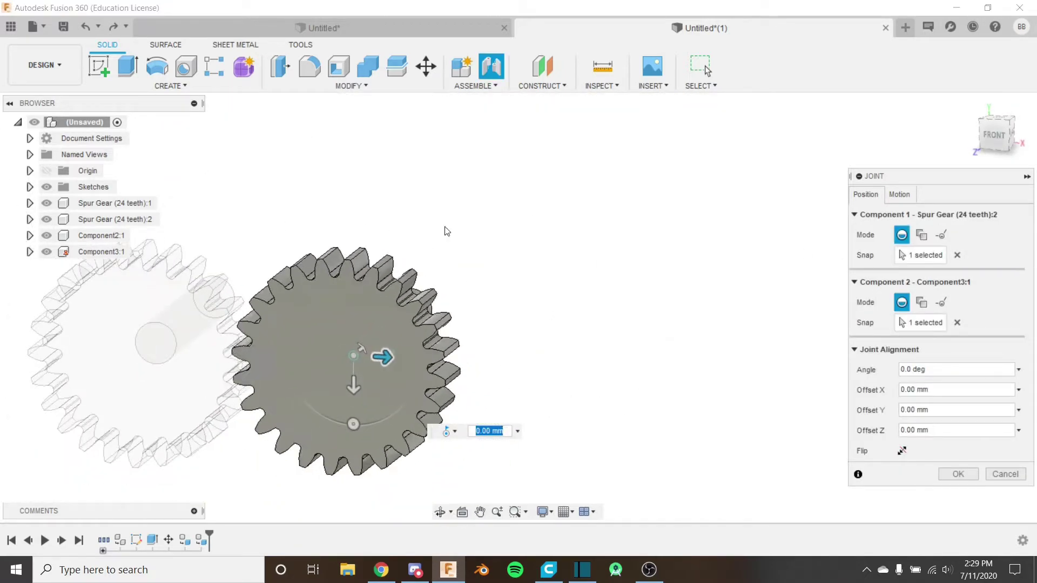
middle_drag(461, 324, 656, 305)
shift+middle_drag(657, 305, 475, 318)
click(968, 475)
Join the centre of Spur Gear (24 teeth):1 to the gear-side end of the Component2:1 shaft with a revolute joint.
middle_drag(317, 225, 549, 388)
click(476, 85)
click(486, 114)
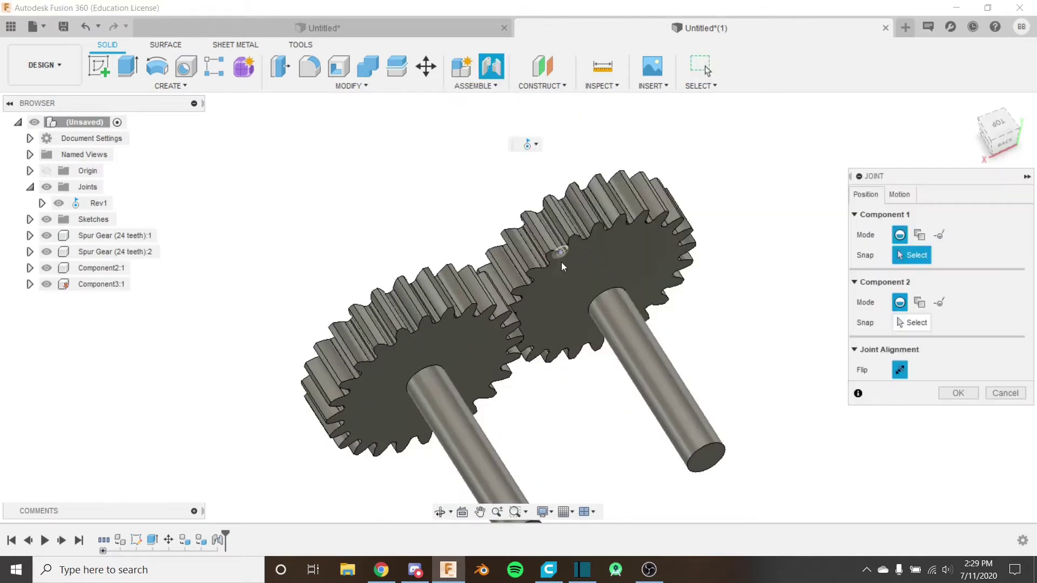
scroll(562, 263, up, 5)
click(688, 342)
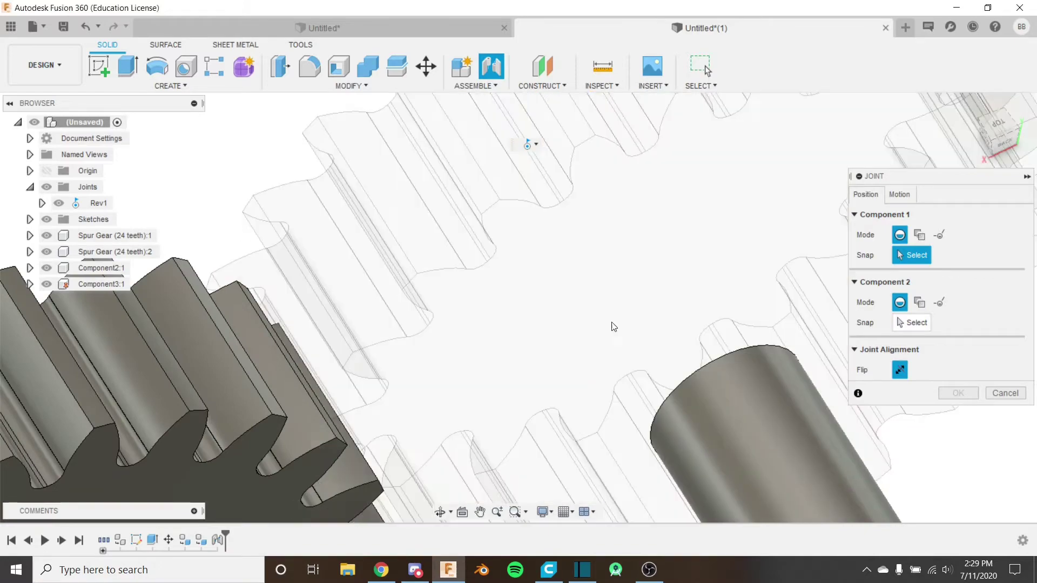
shift+middle_drag(539, 308, 607, 289)
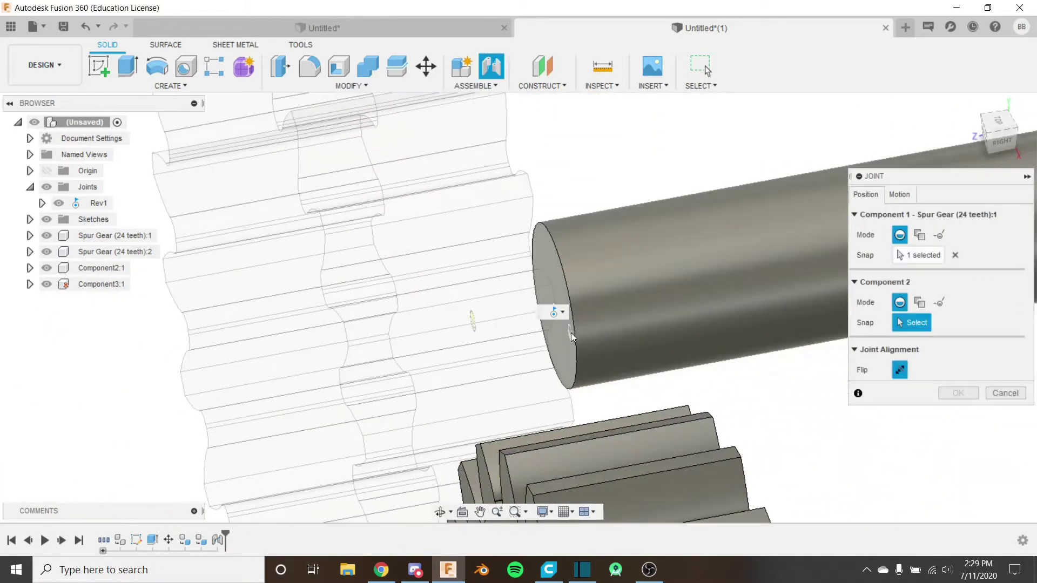
click(575, 336)
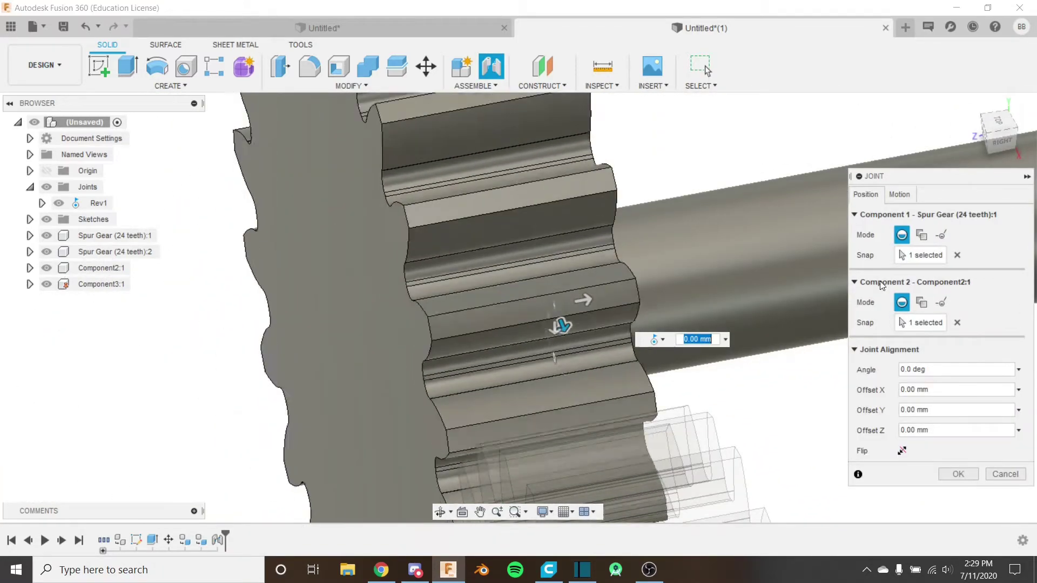
scroll(446, 335, down, 5)
click(973, 470)
Unground the Component3:1 shaft and ground both shafts, Component2:1 and Component3:1, together.
scroll(548, 351, down, 3)
shift+middle_drag(548, 338, 493, 368)
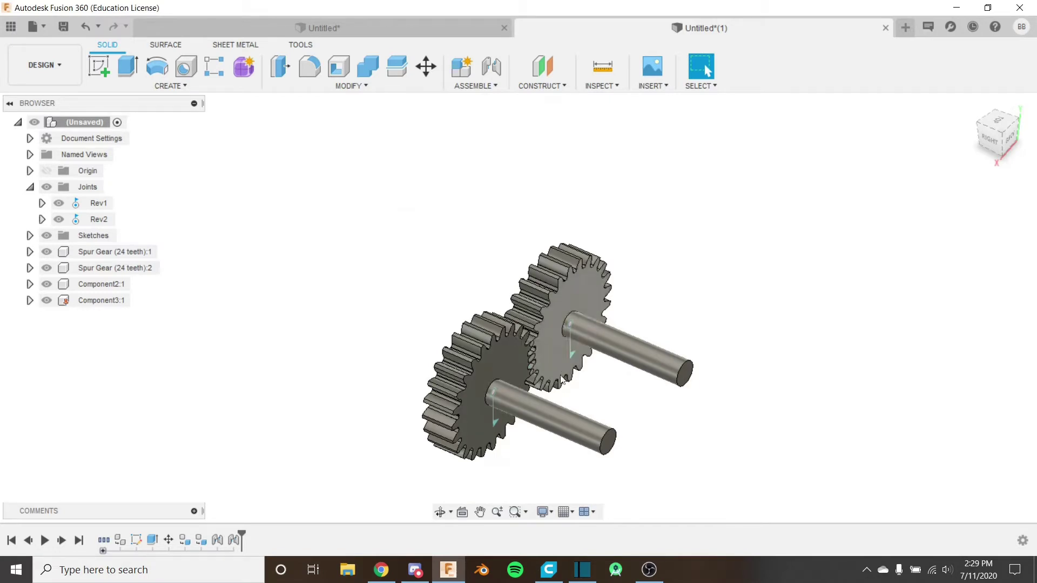
click(584, 420)
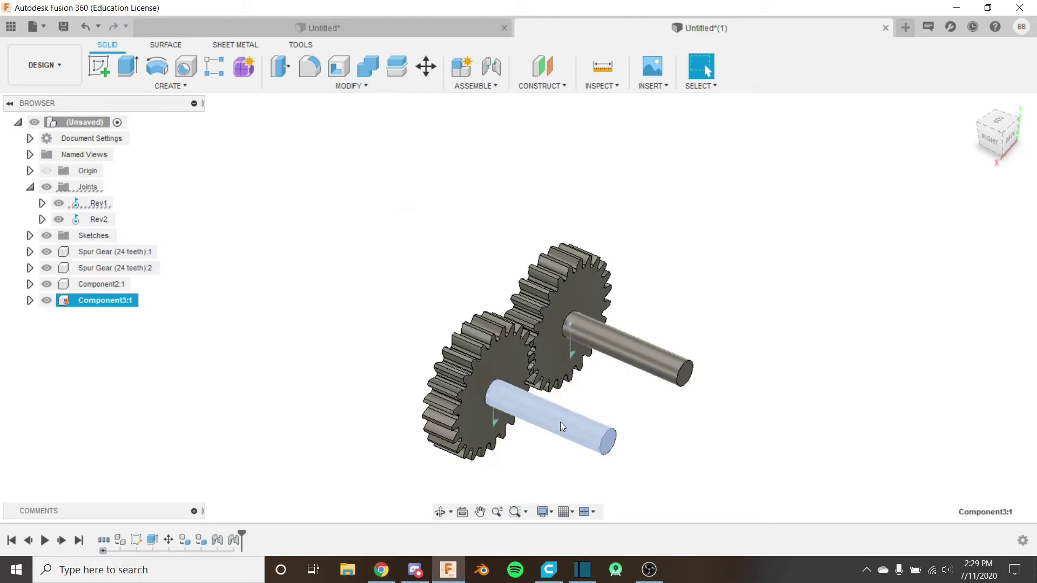
ctrl+click(665, 367)
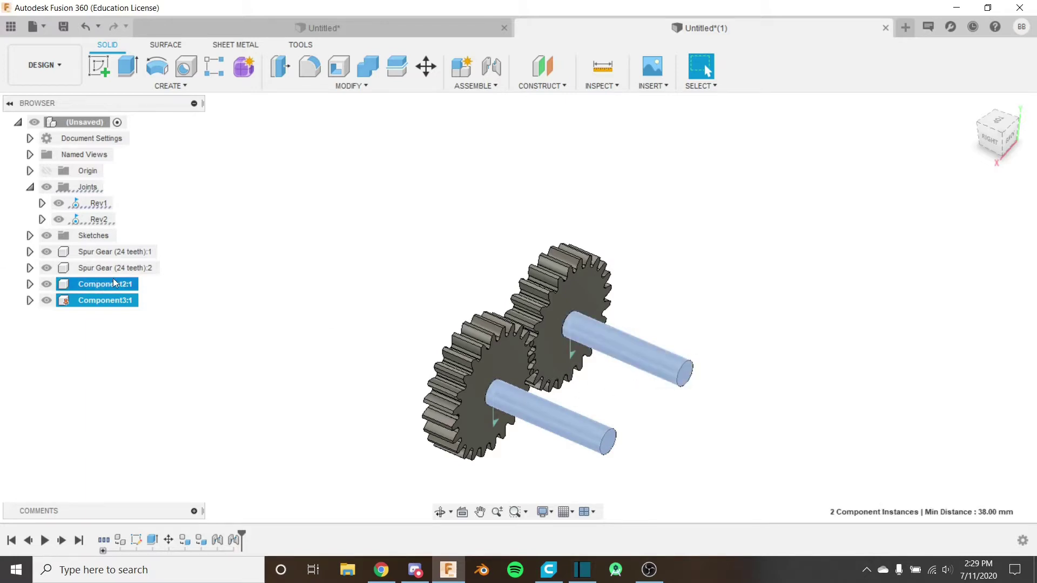
click(141, 351)
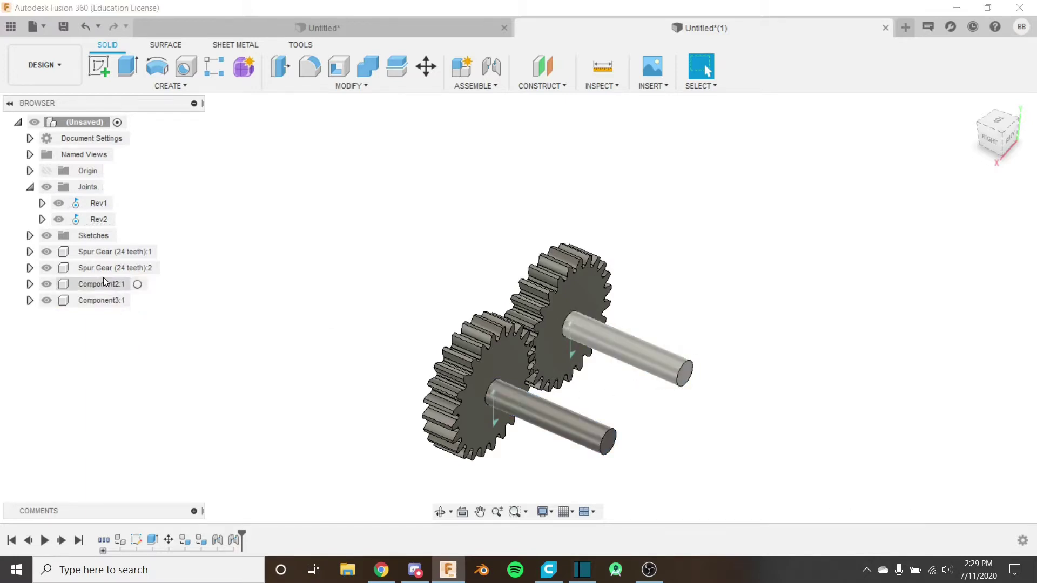
click(108, 289)
ctrl+click(113, 298)
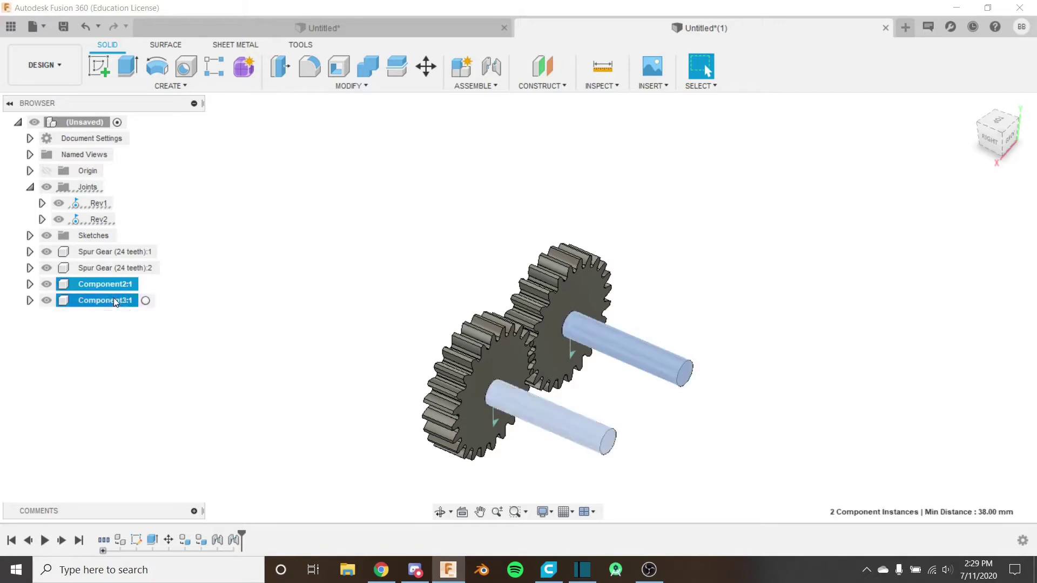
right_click(340, 255)
click(346, 296)
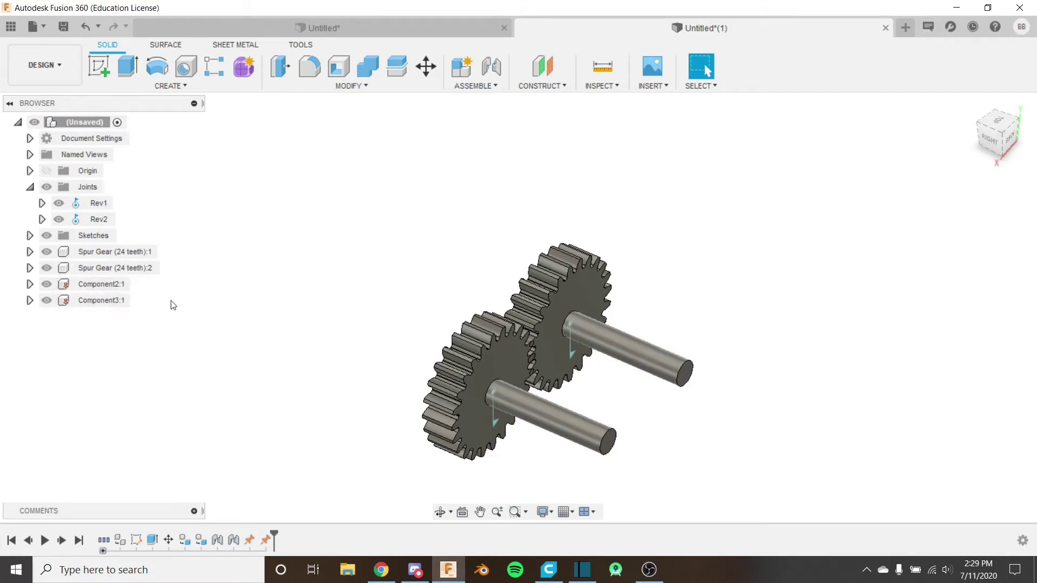
shift+middle_drag(331, 371, 623, 377)
scroll(568, 427, up, 4)
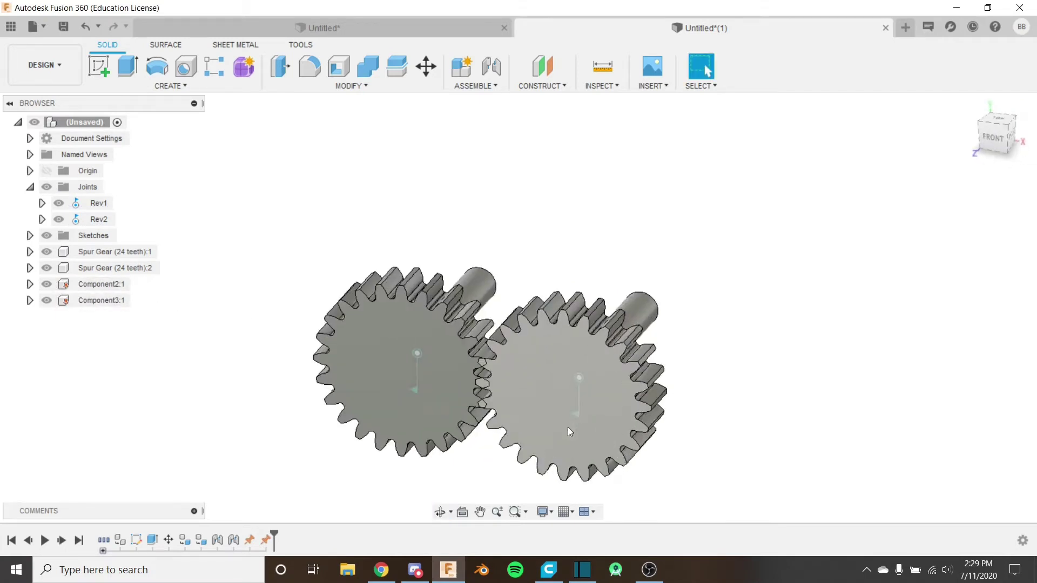
click(480, 87)
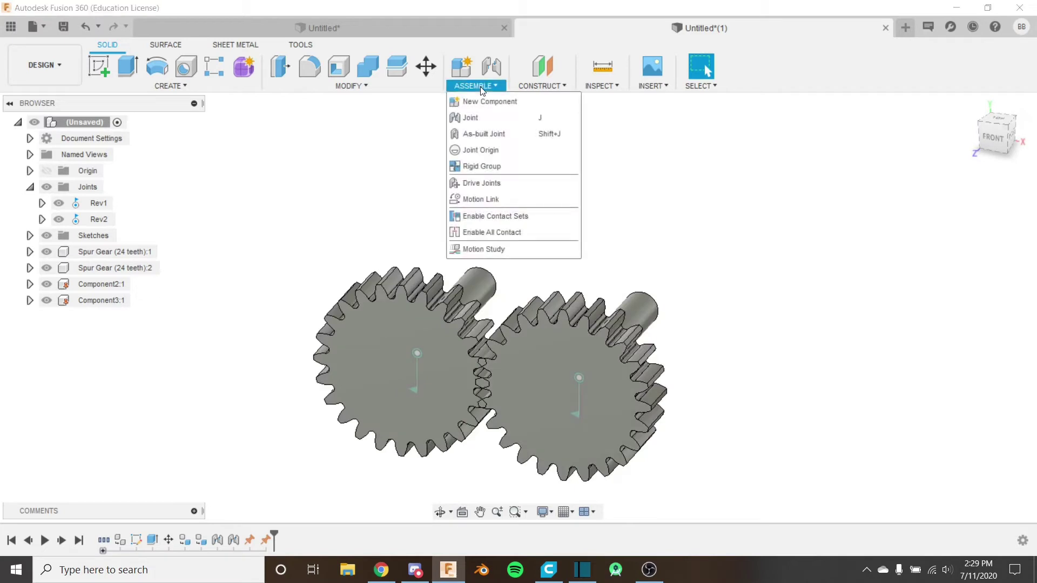
click(528, 197)
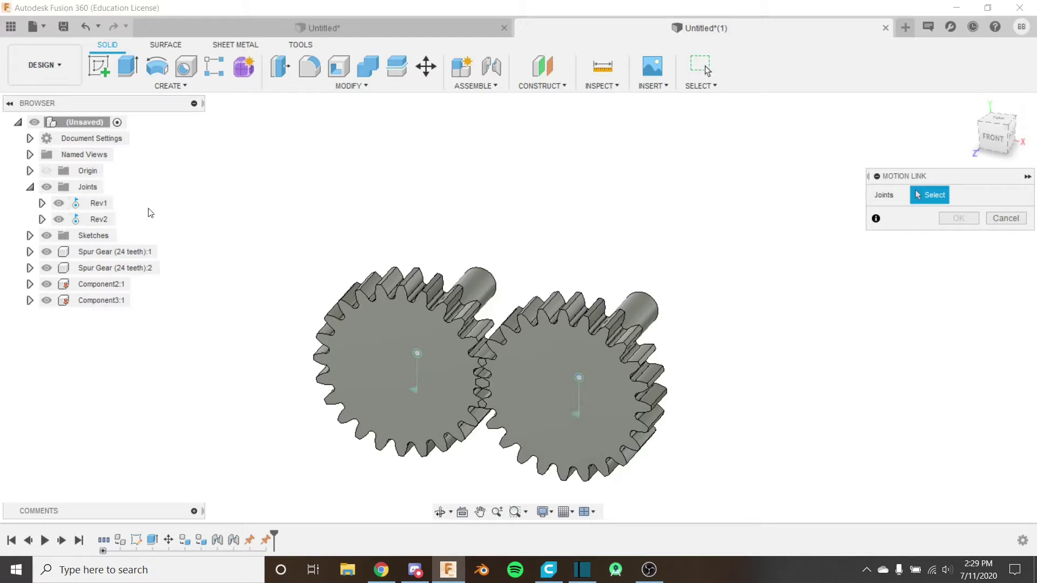
click(1014, 218)
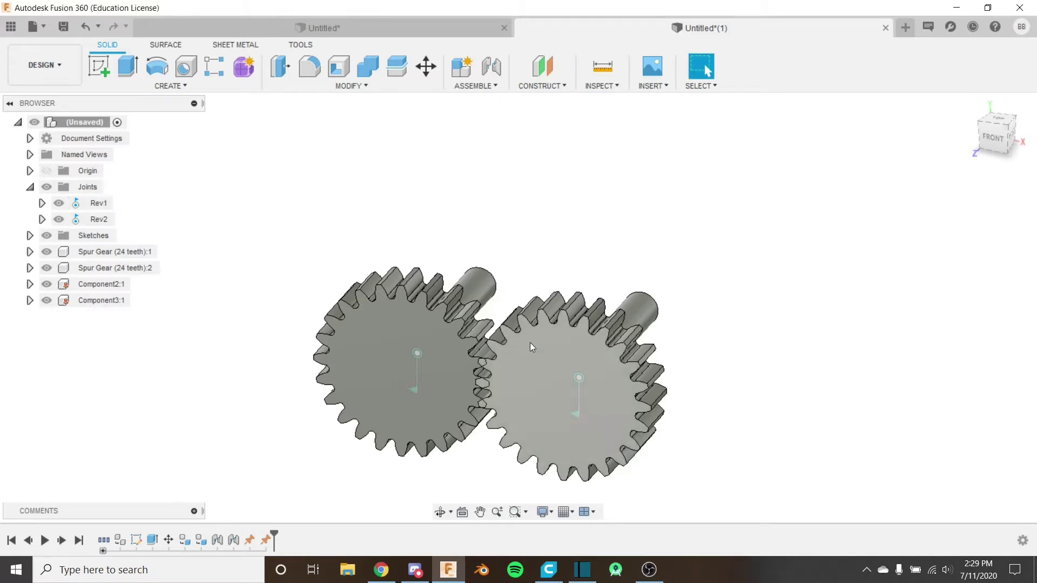
Drive the Rev2 joint to a rotation of 7.5 degrees so the teeth of the two gears interlock.
scroll(506, 367, down, 1)
shift+middle_drag(507, 367, 532, 353)
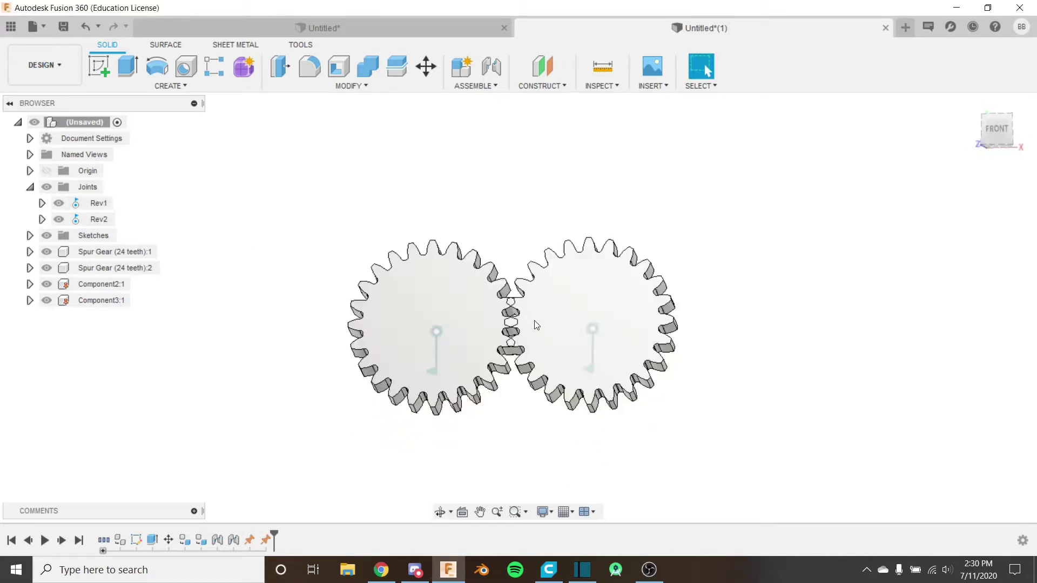
scroll(518, 367, up, 10)
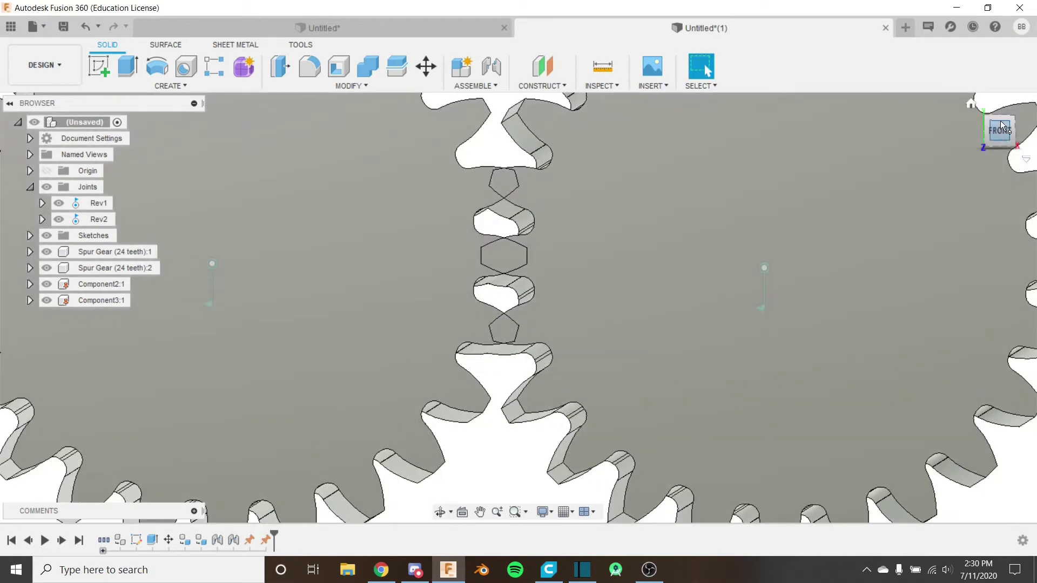
click(1002, 124)
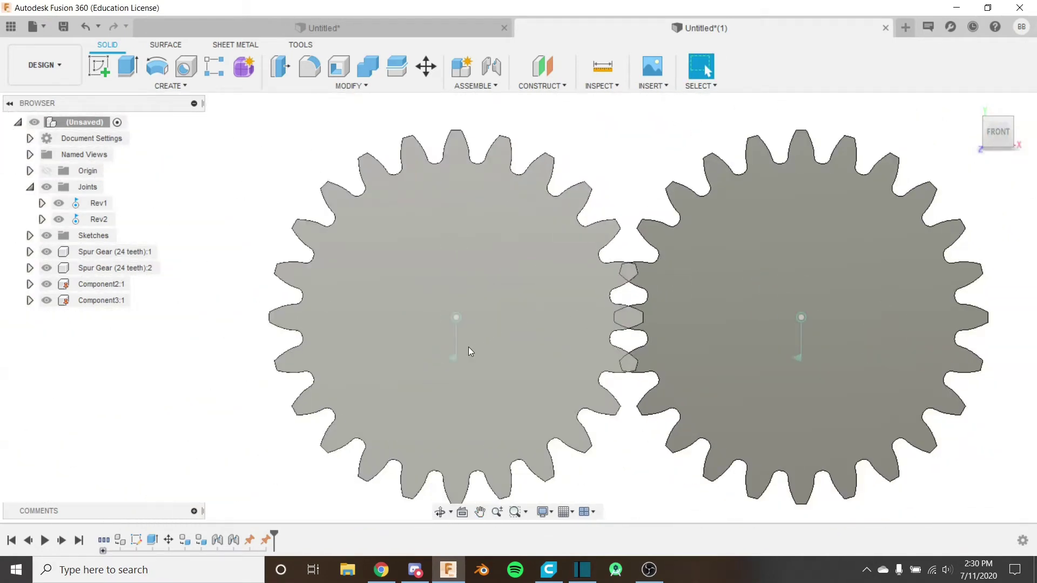
click(456, 355)
right_click(606, 150)
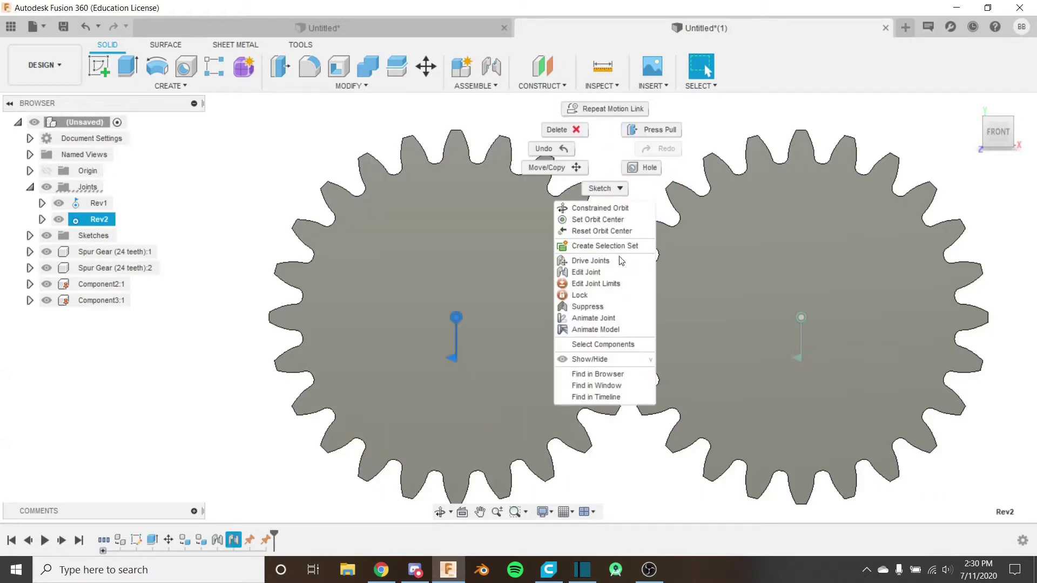
click(591, 261)
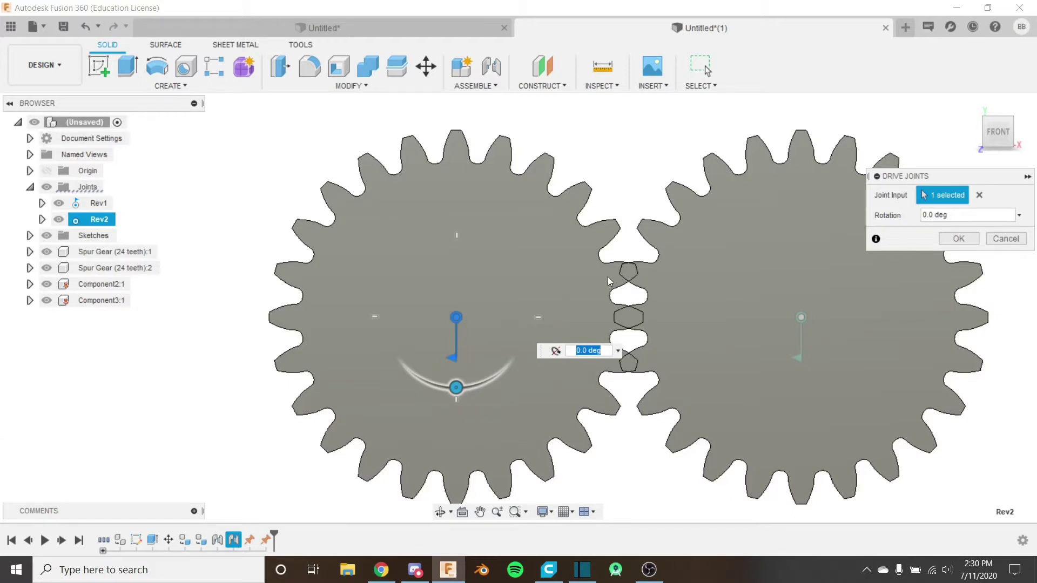
text(7)
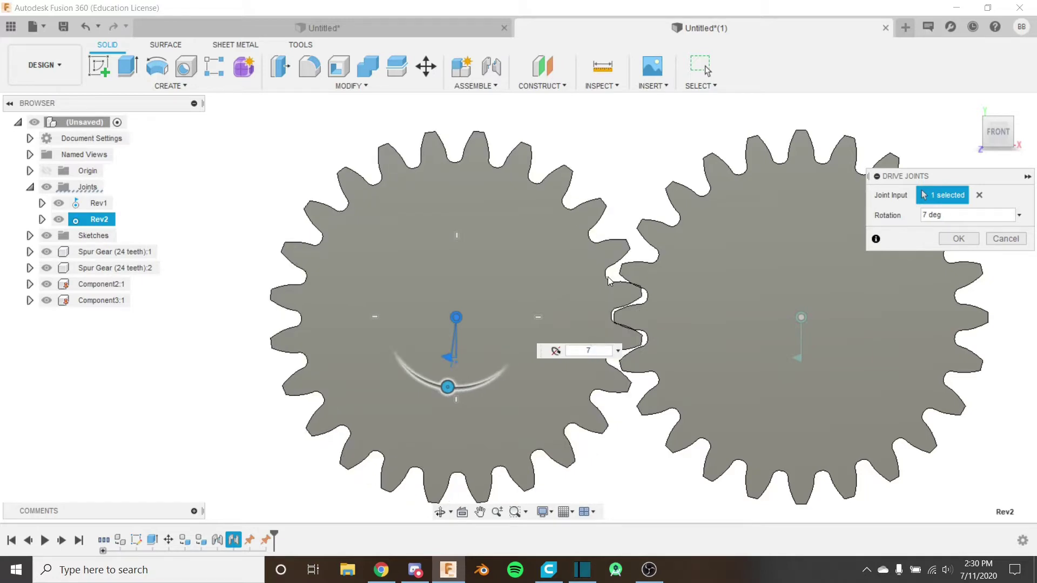
text(.5)
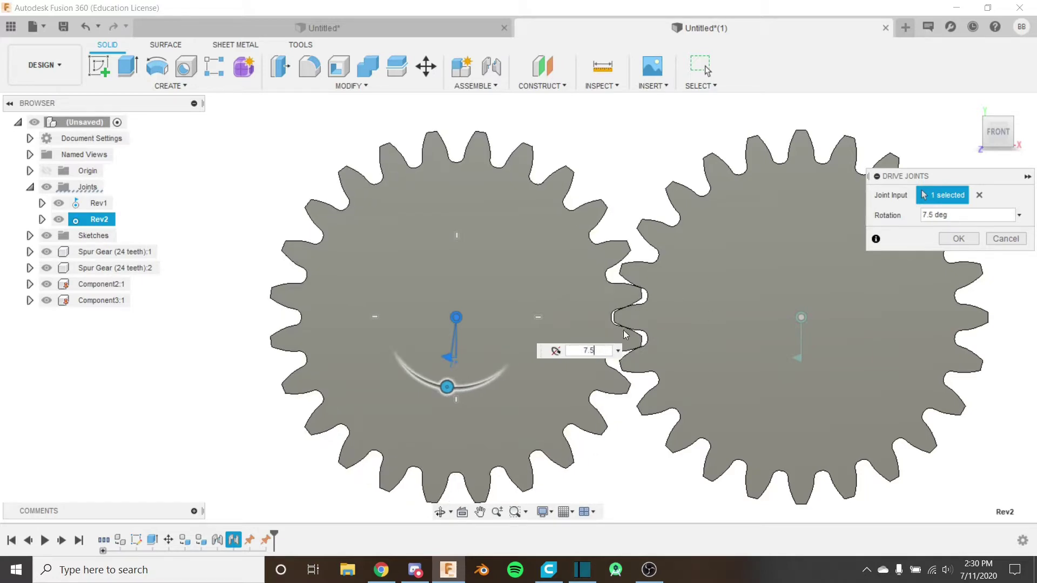
scroll(626, 344, up, 8)
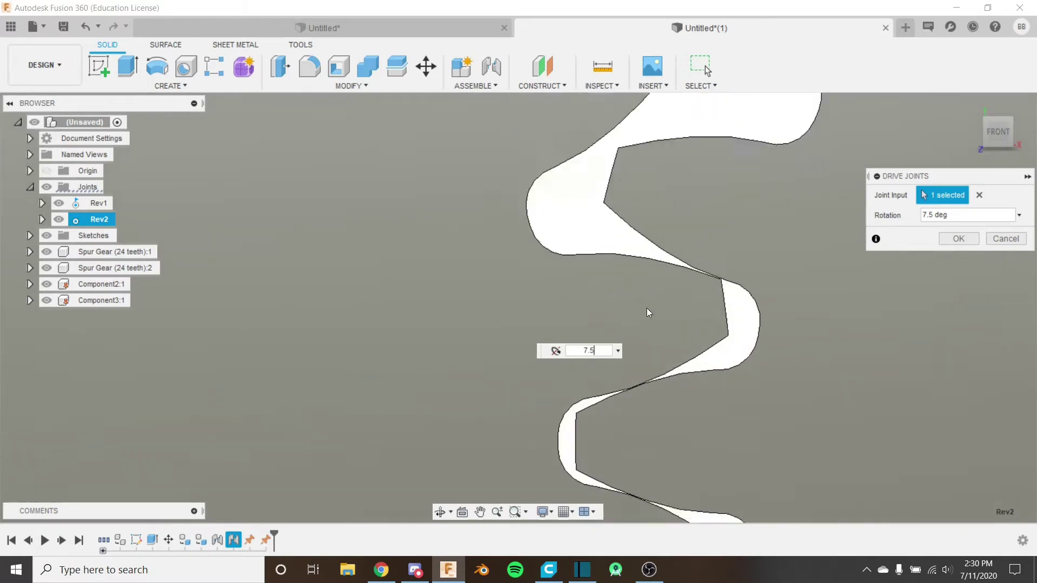
scroll(702, 259, up, 3)
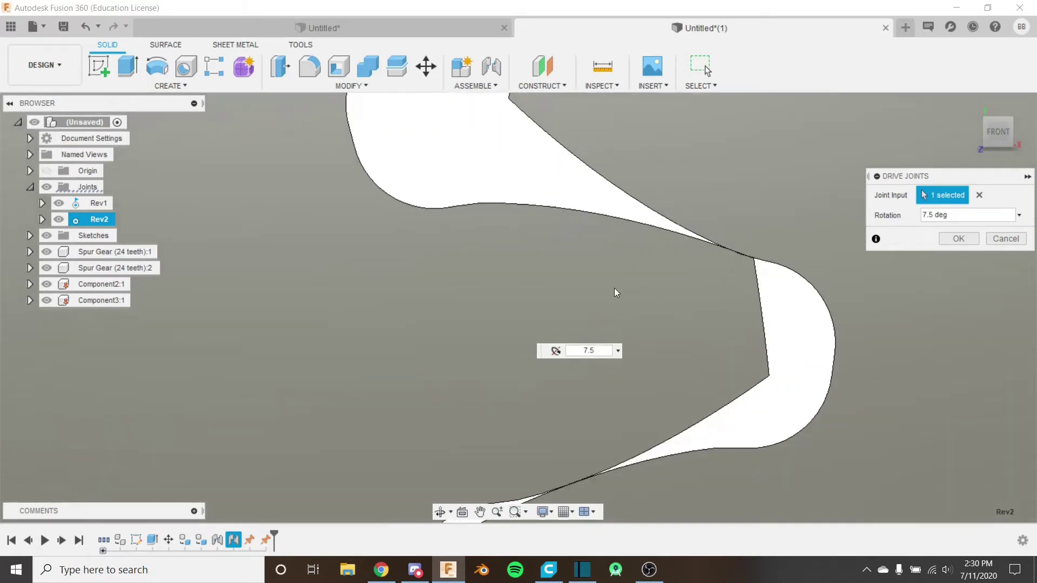
scroll(608, 281, down, 10)
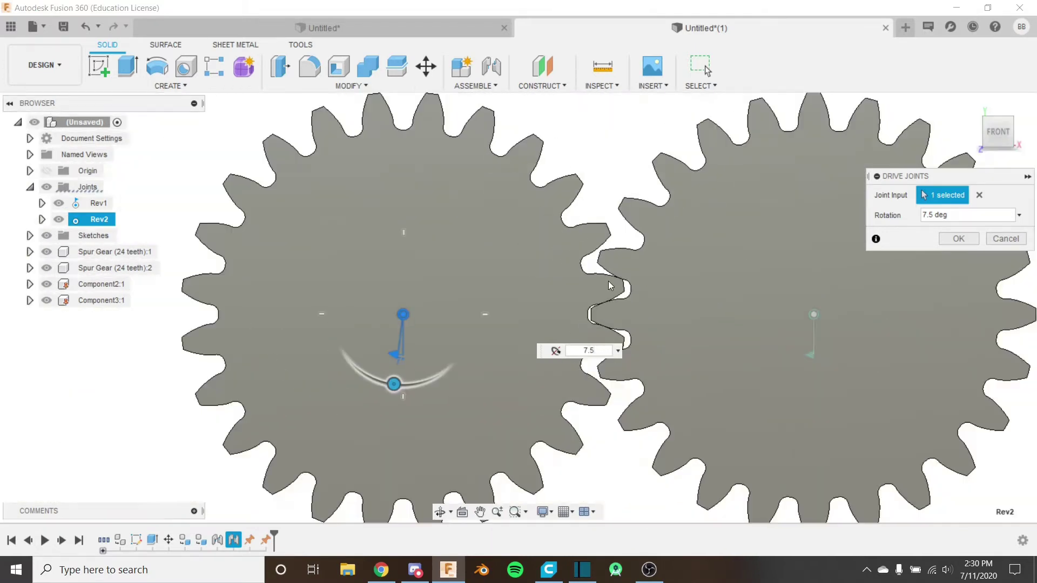
click(957, 240)
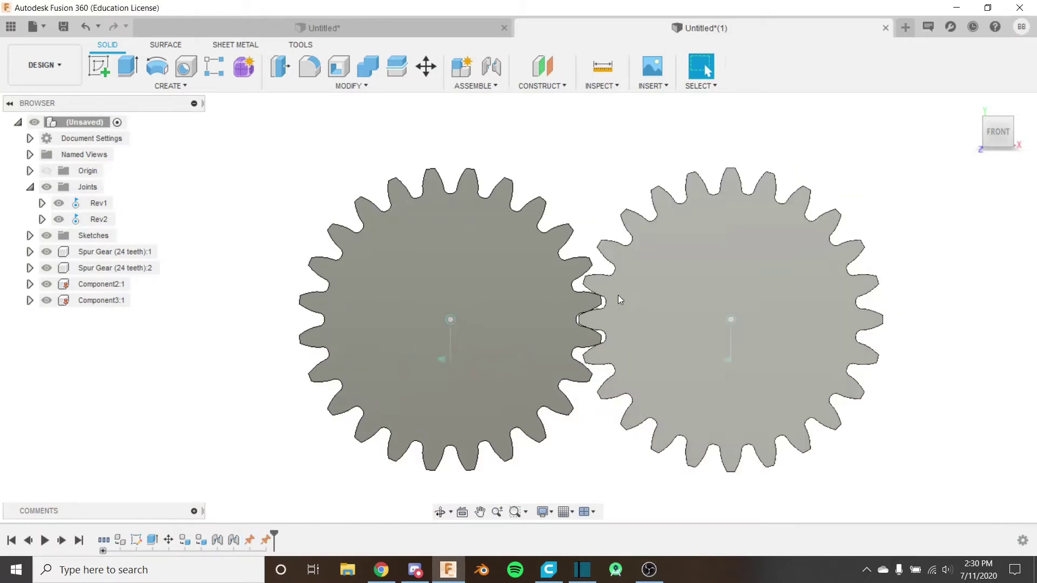
Start a motion link and capture the current position of the moved components.
shift+middle_drag(652, 260, 524, 370)
scroll(526, 362, up, 5)
scroll(502, 334, down, 8)
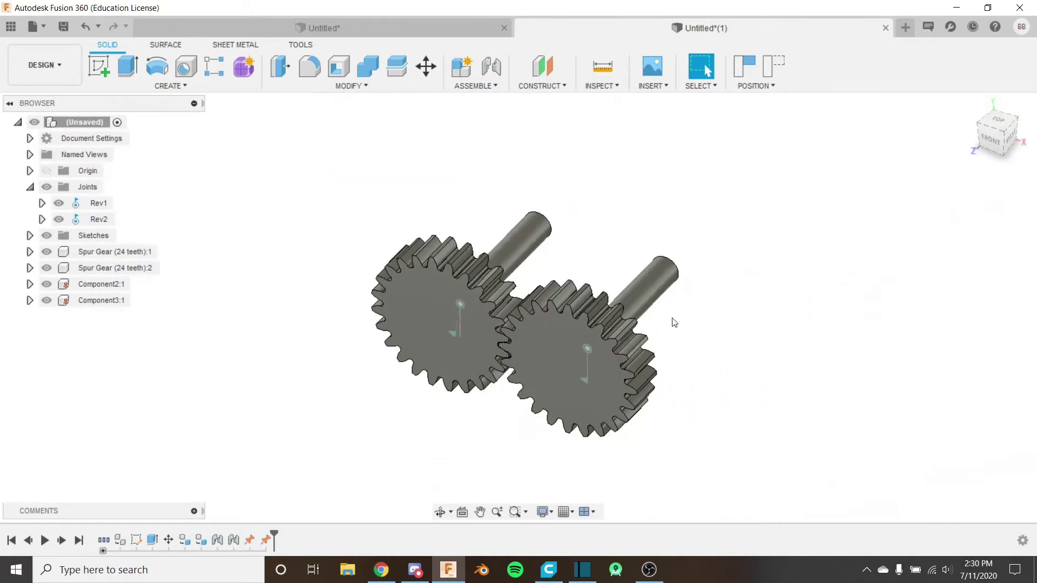
click(482, 88)
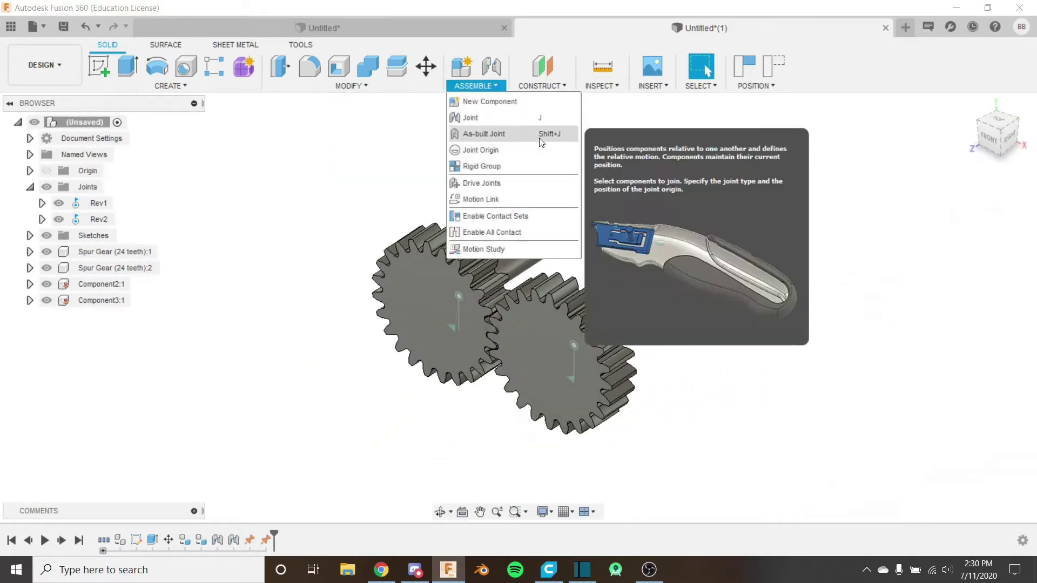
click(535, 187)
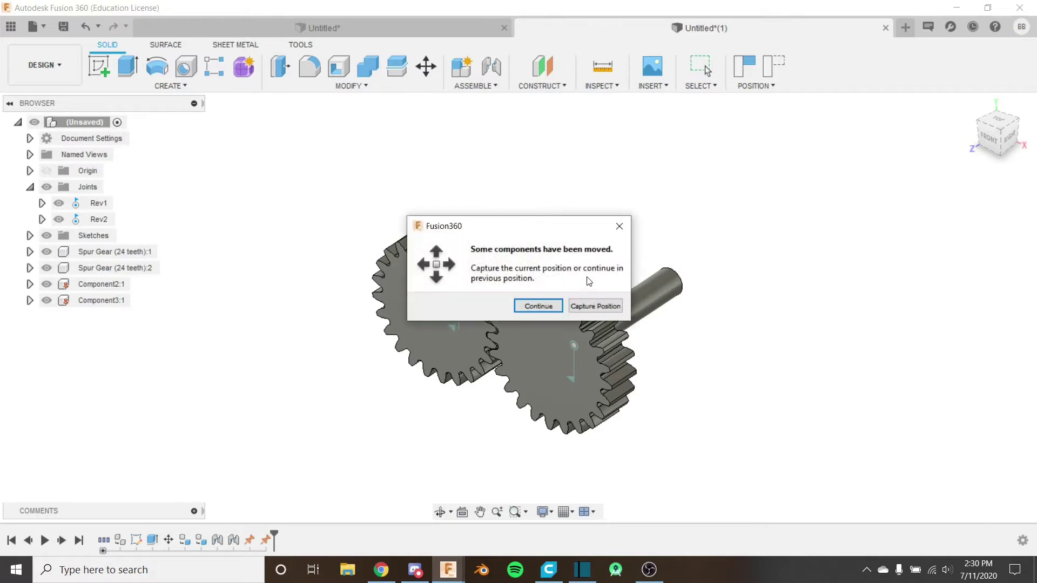
click(597, 305)
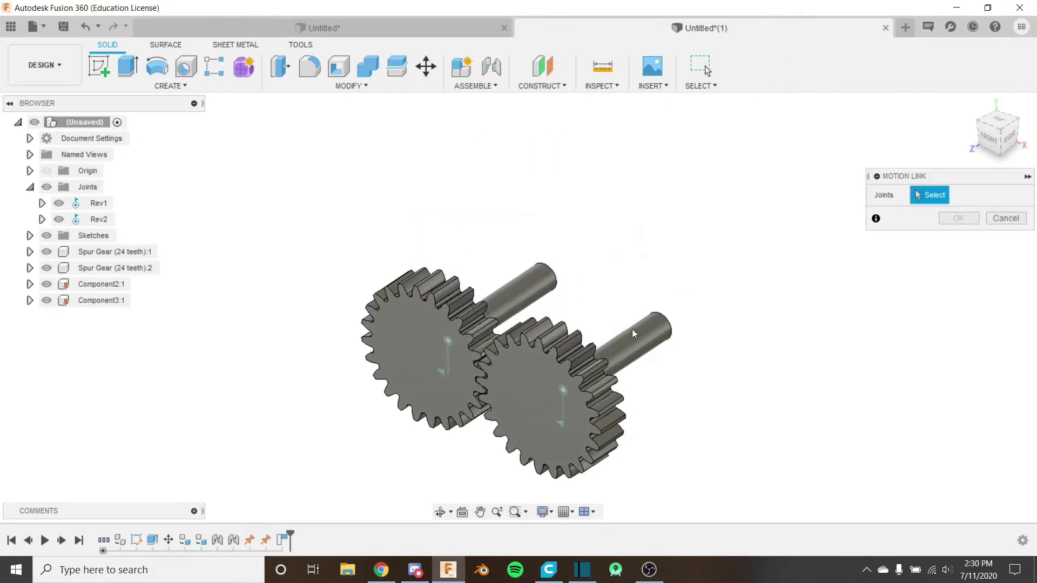
Select the Rev1 and Rev2 revolute joints as the pair for the motion link.
shift+middle_drag(565, 335, 608, 336)
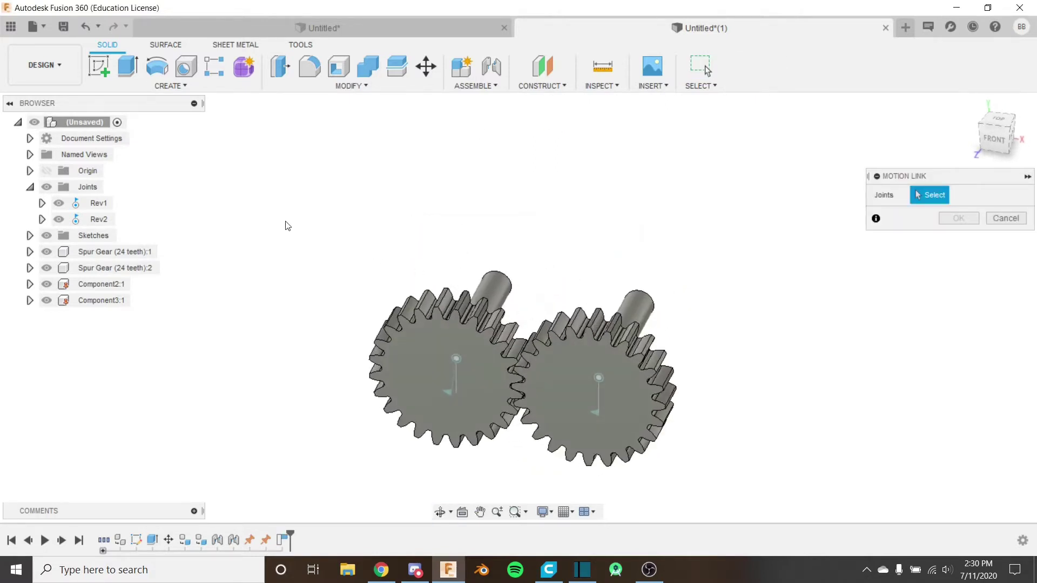
click(97, 203)
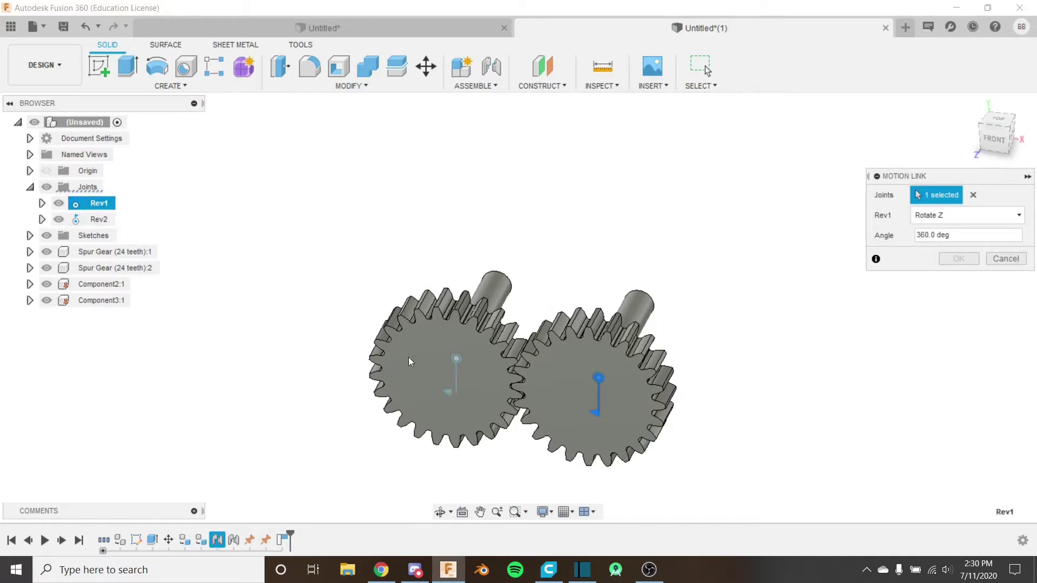
click(100, 220)
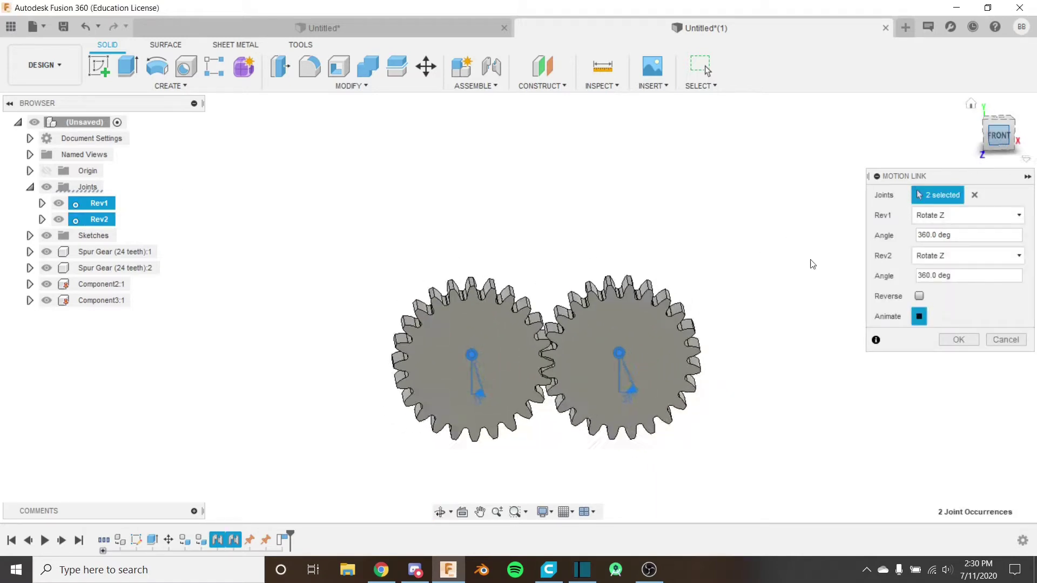
scroll(614, 340, up, 5)
scroll(530, 323, down, 3)
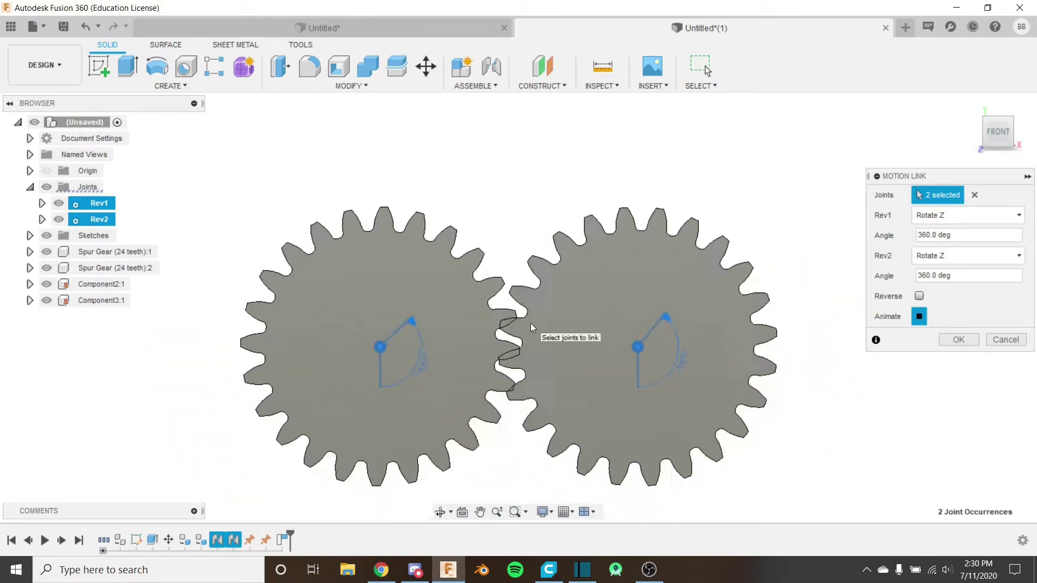
Check the rotation axis options for Rev1 and examine how the teeth mesh in the animated motion link preview.
click(929, 216)
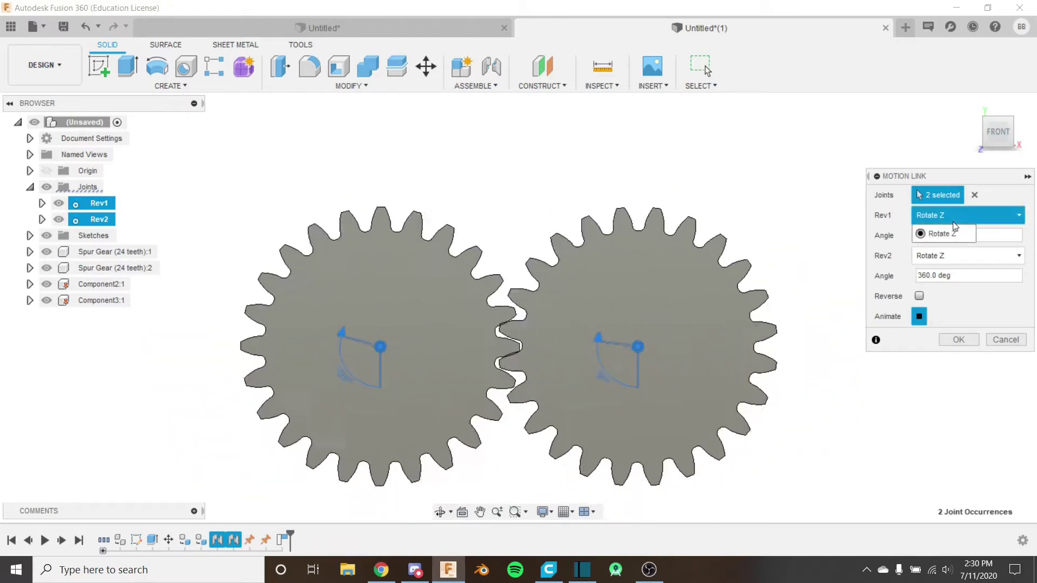
click(947, 222)
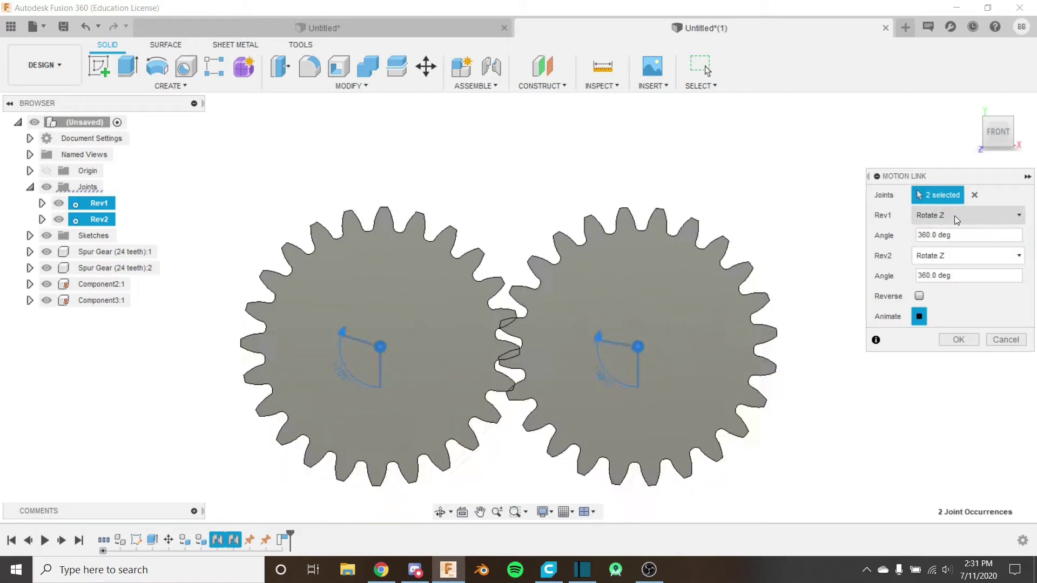
click(943, 216)
click(941, 215)
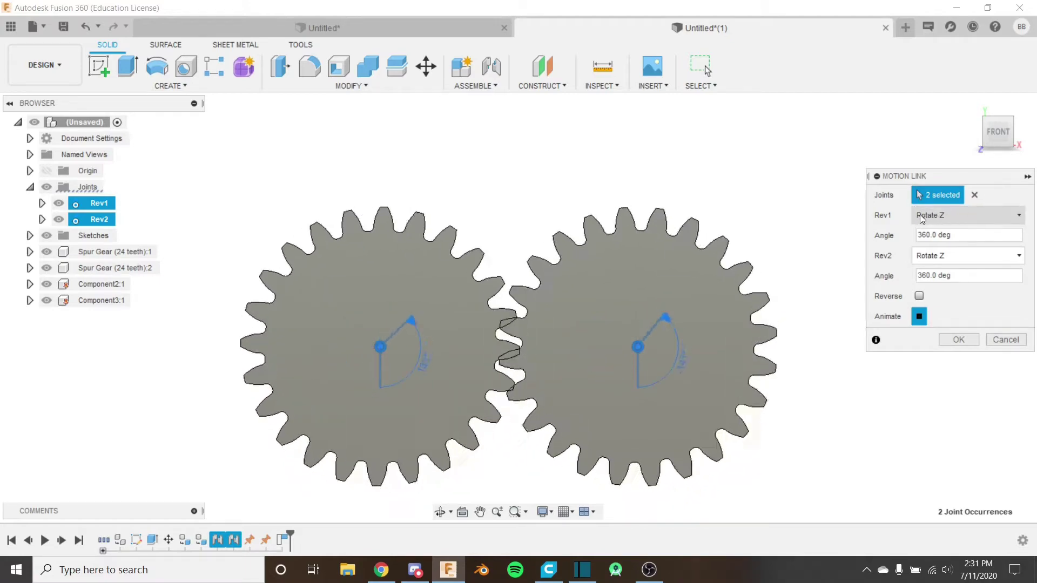
click(948, 215)
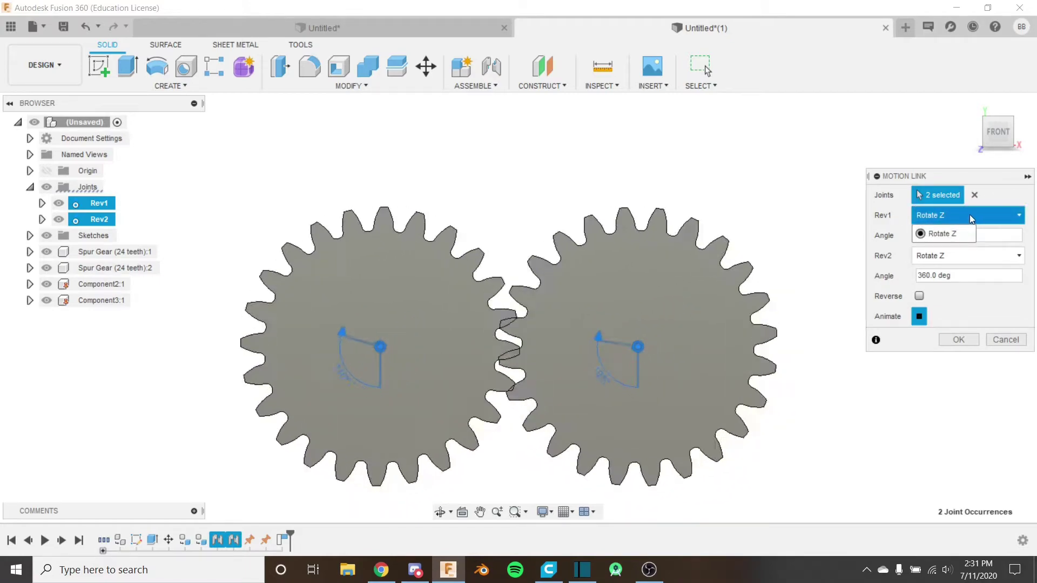
click(967, 215)
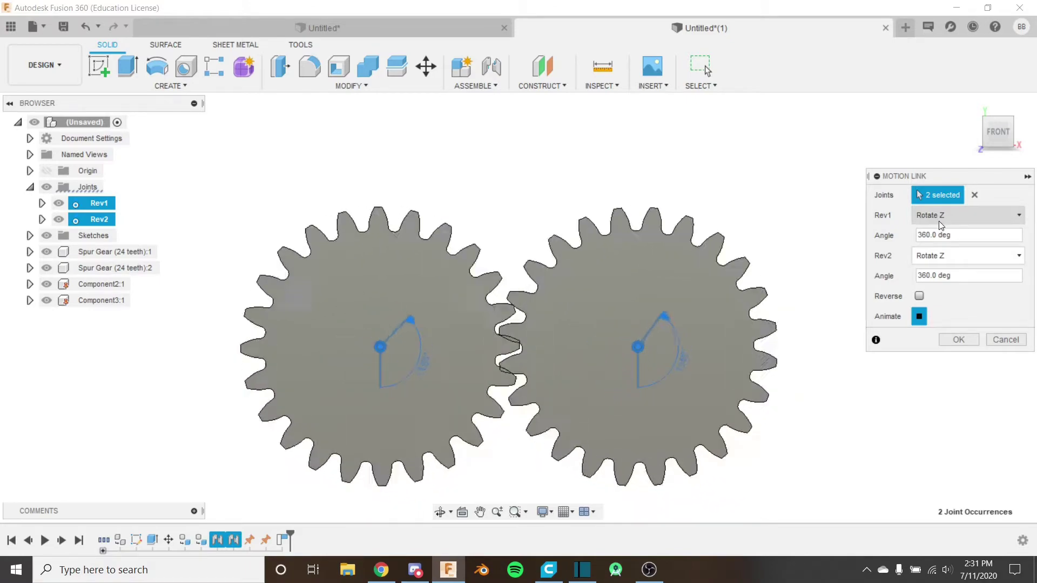
scroll(543, 363, up, 3)
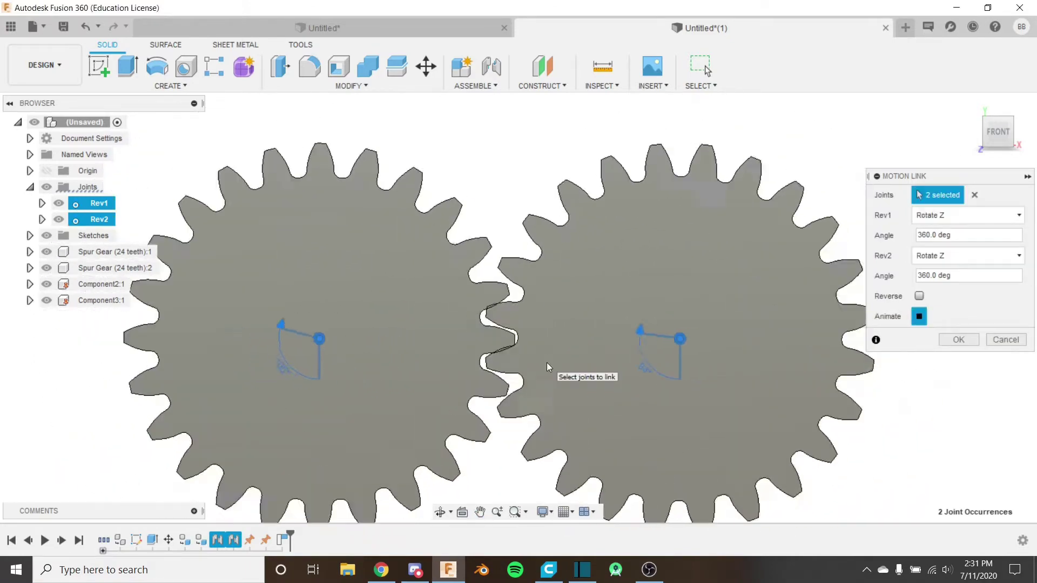
scroll(547, 362, down, 2)
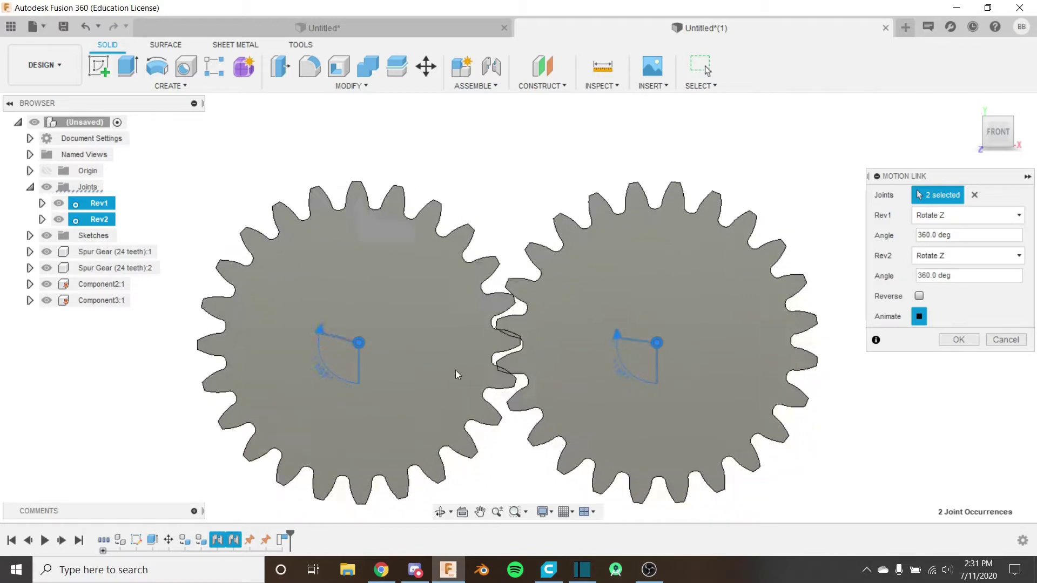
Try a Rev2 angle of 180 degrees in the motion link, and set it back to 360 degrees.
click(994, 276)
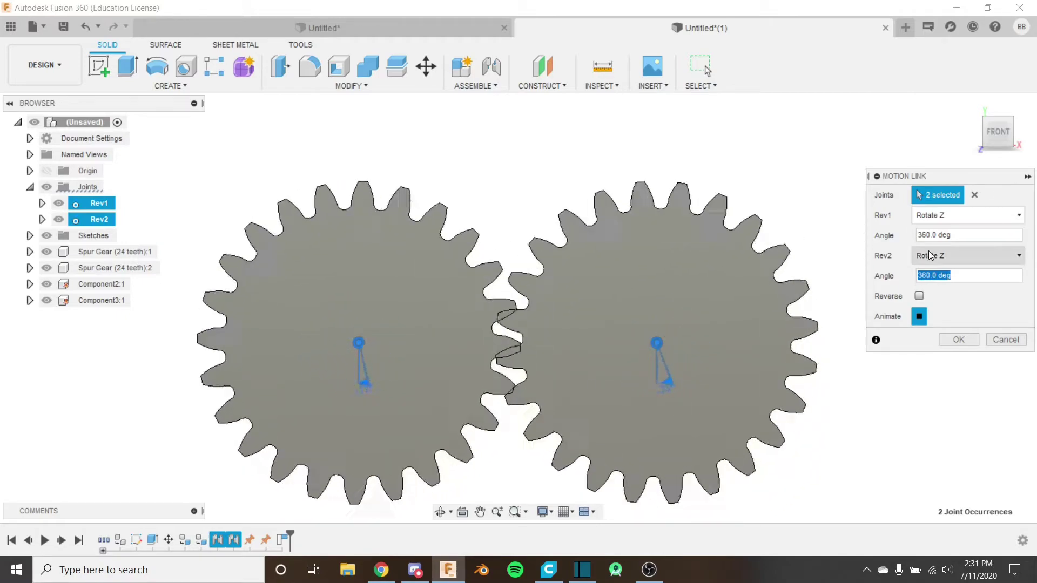
text(180)
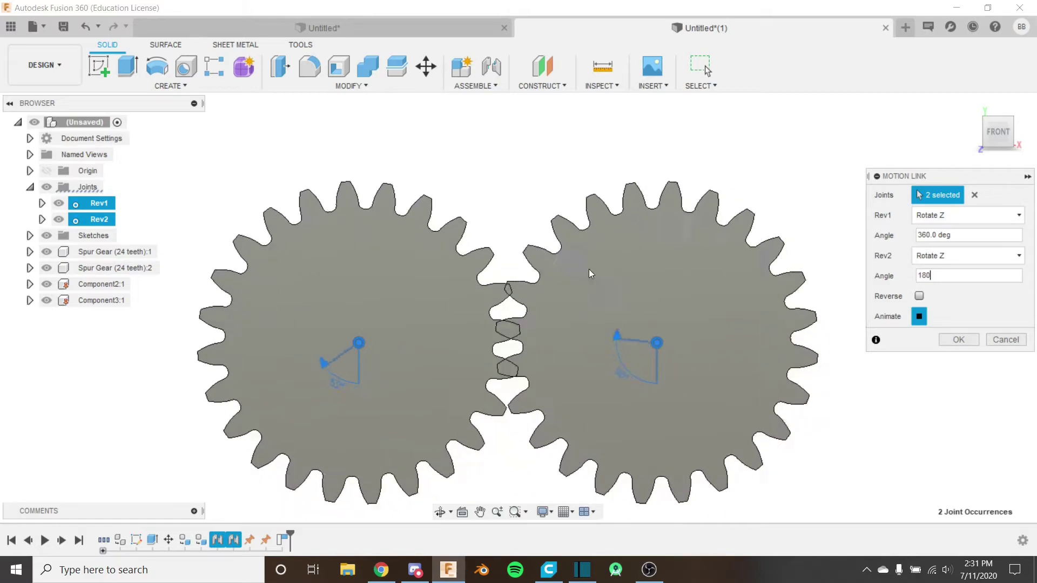
double_click(951, 275)
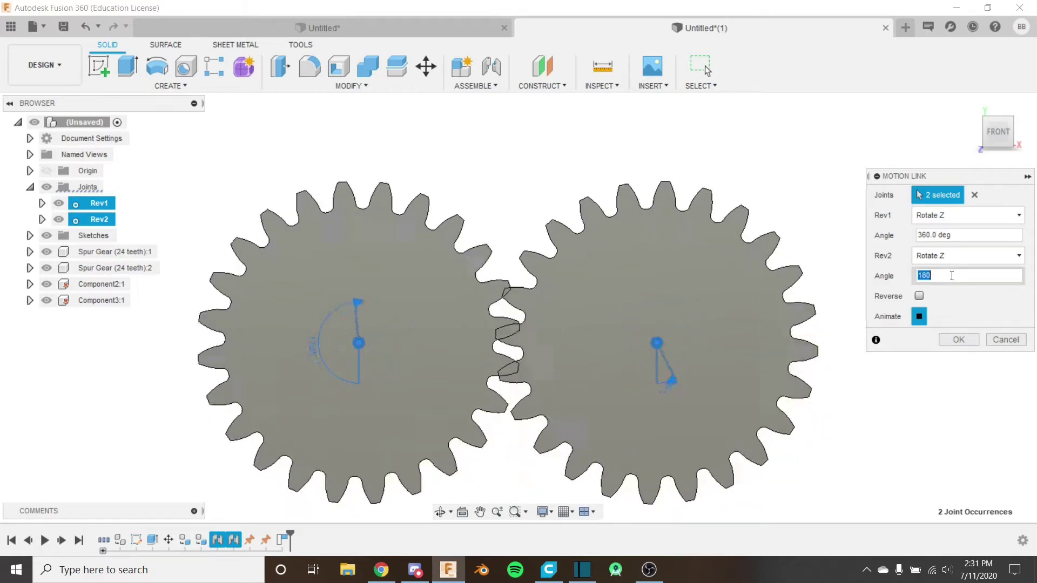
text(360)
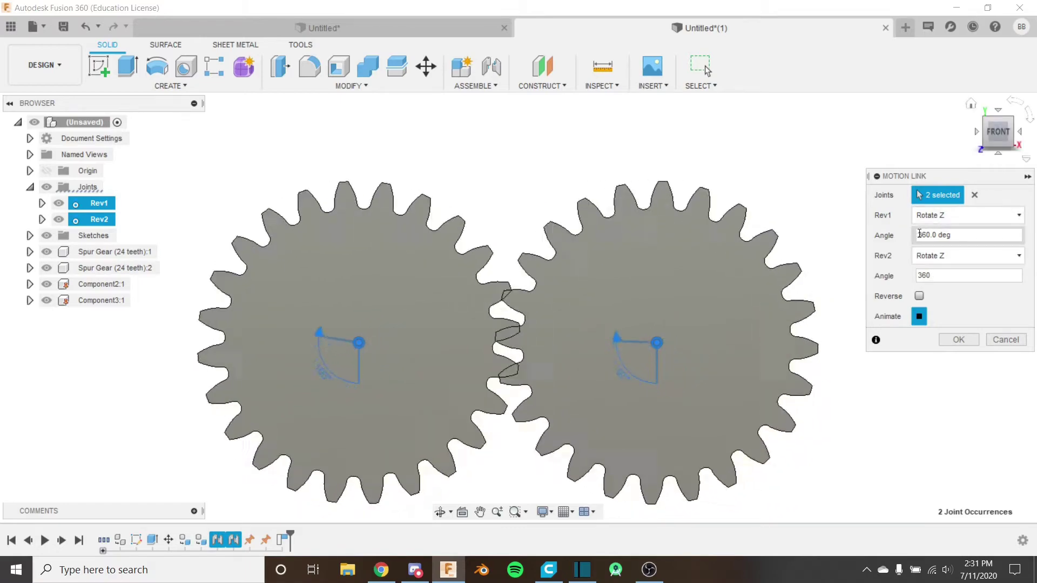
Set the Rev2 angle to -360 degrees so the gears counter-rotate, and try the Reverse option, leaving it off.
click(918, 277)
text(-)
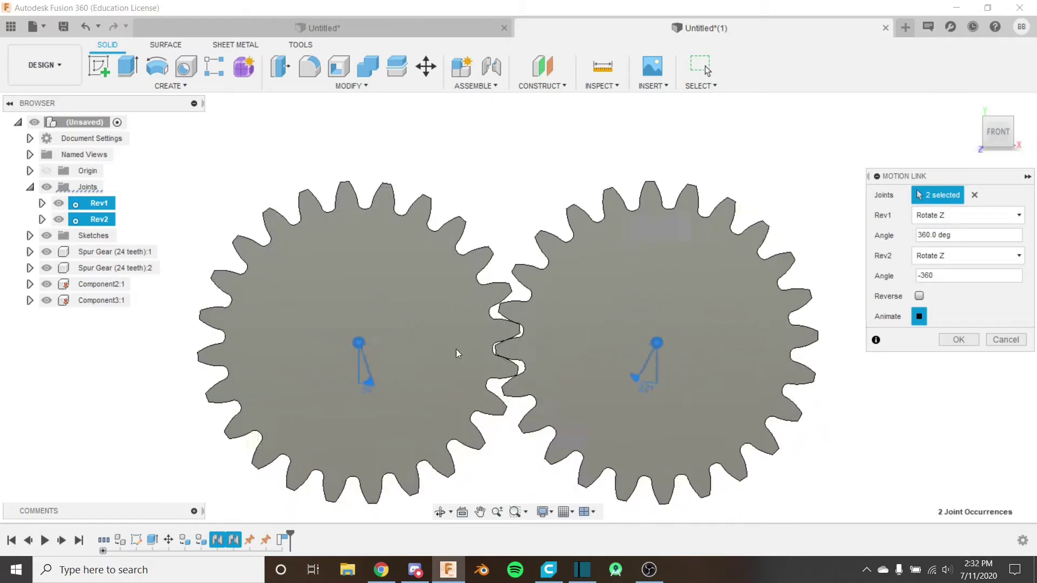
scroll(521, 349, up, 5)
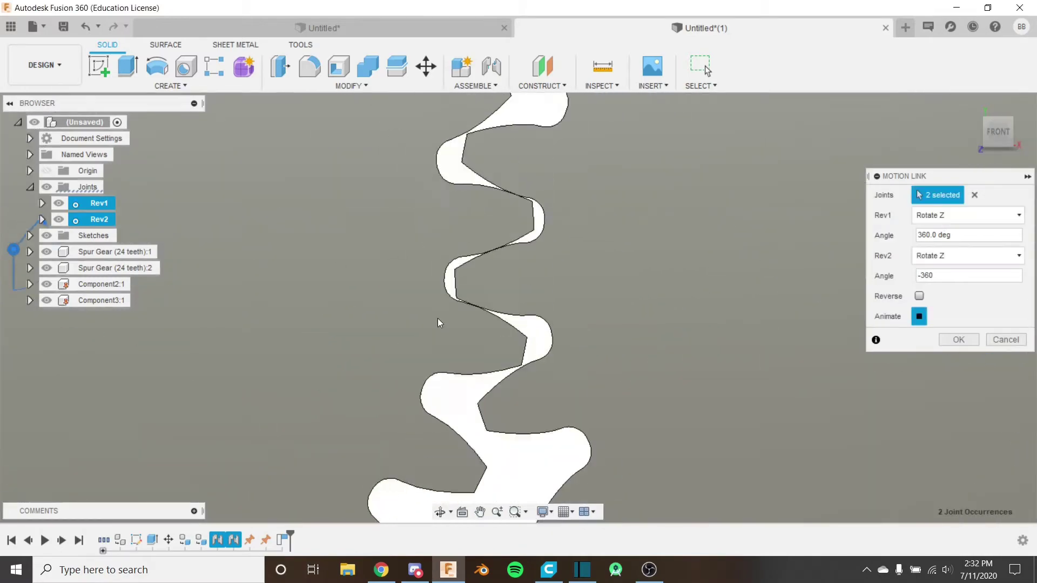
scroll(436, 272, down, 6)
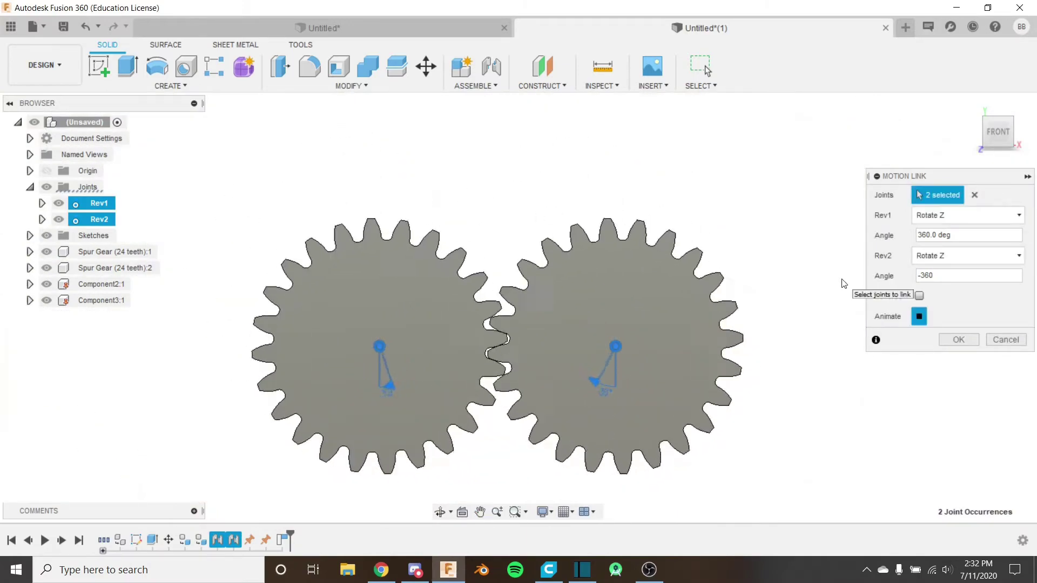
click(918, 296)
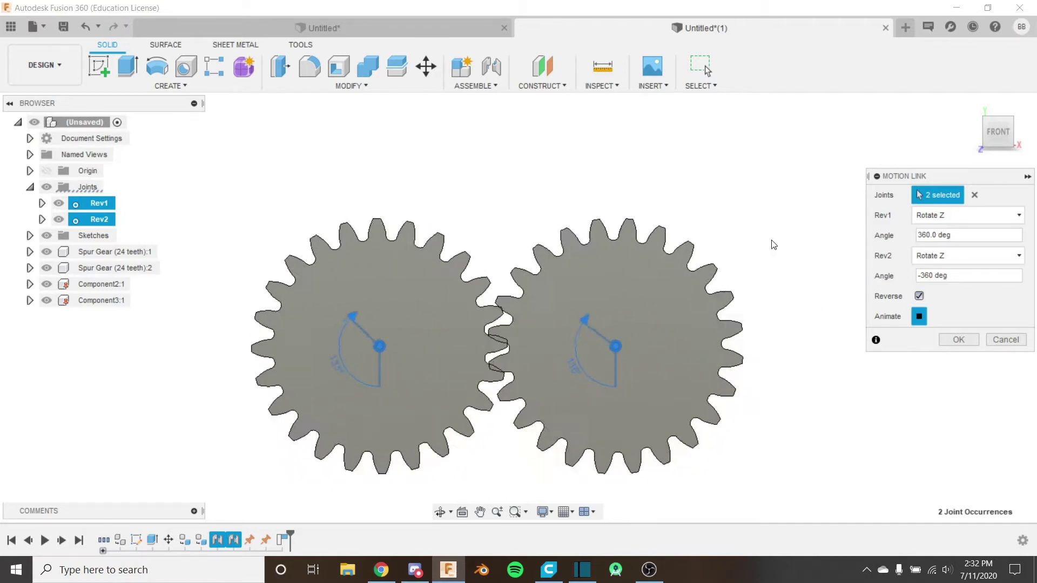
click(919, 296)
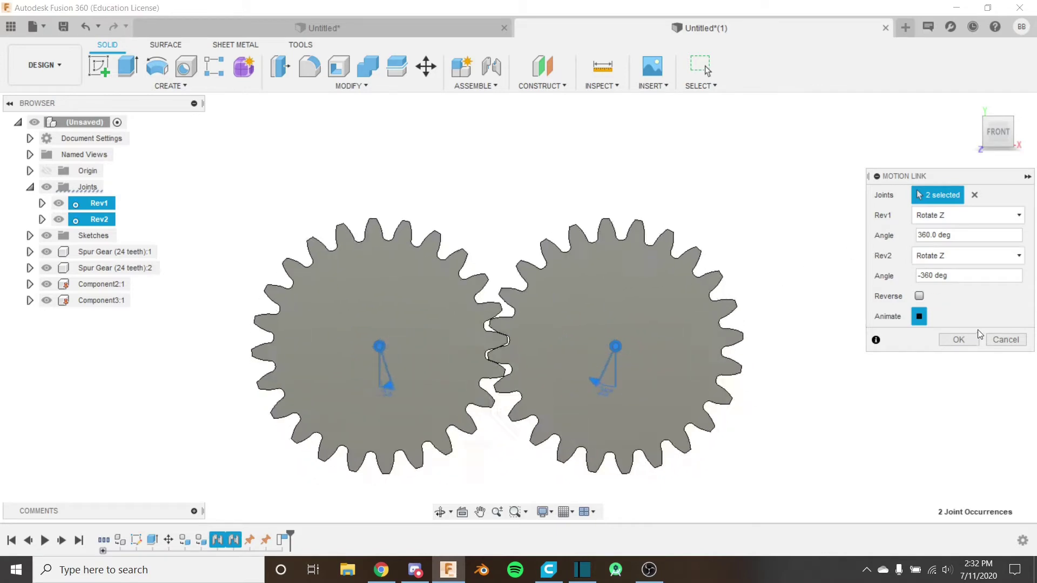
Accept the motion link between Rev1 and Rev2 and find it among the assembly's joints.
click(966, 339)
shift+middle_drag(814, 503, 478, 387)
scroll(478, 388, up, 3)
middle_drag(486, 340, 483, 276)
right_click(95, 236)
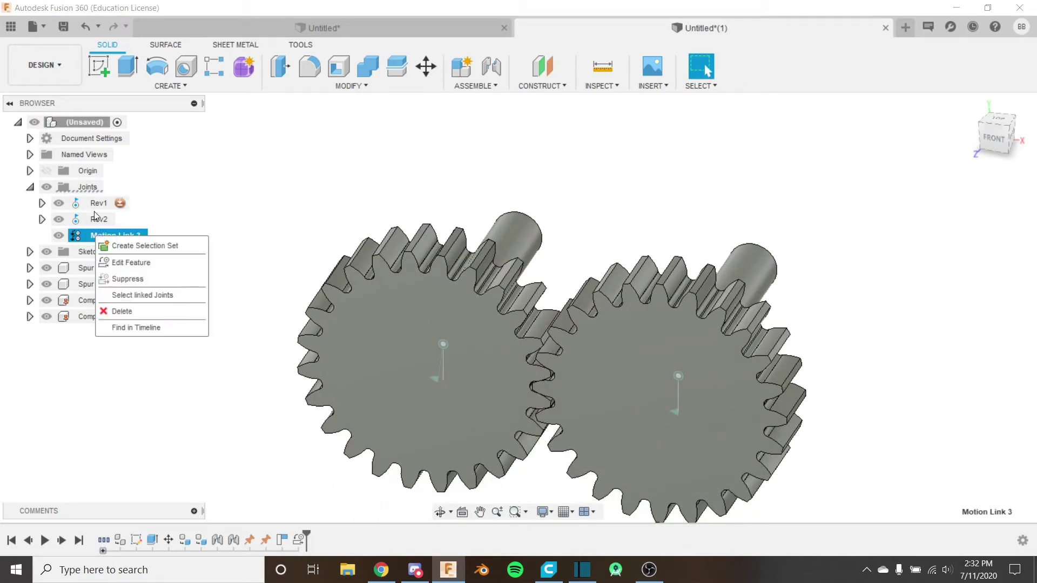
click(180, 215)
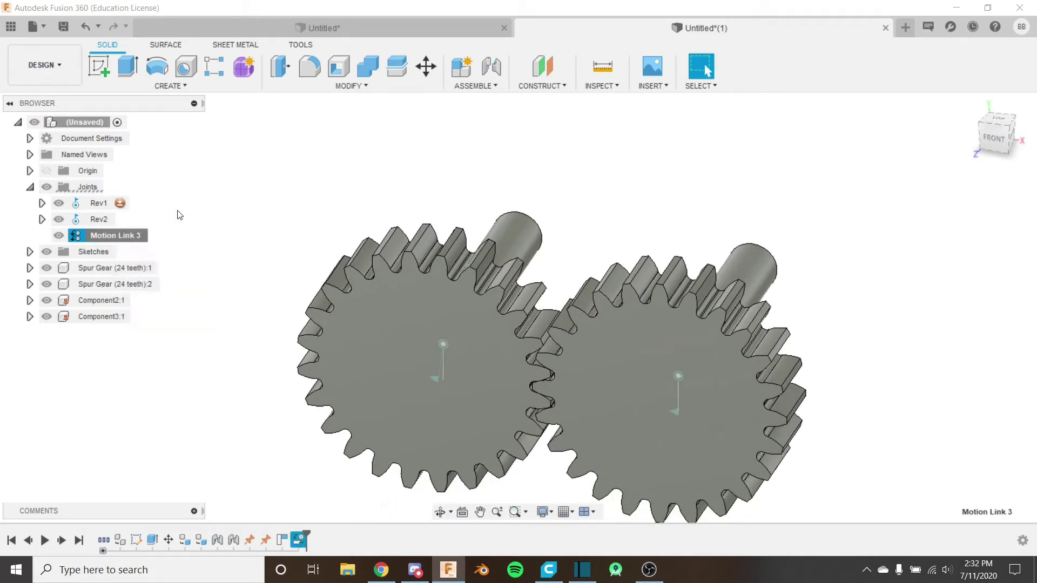
Animate the whole model from the Rev1 joint and again from Rev2, examining how the gear teeth mesh from the front.
right_click(95, 207)
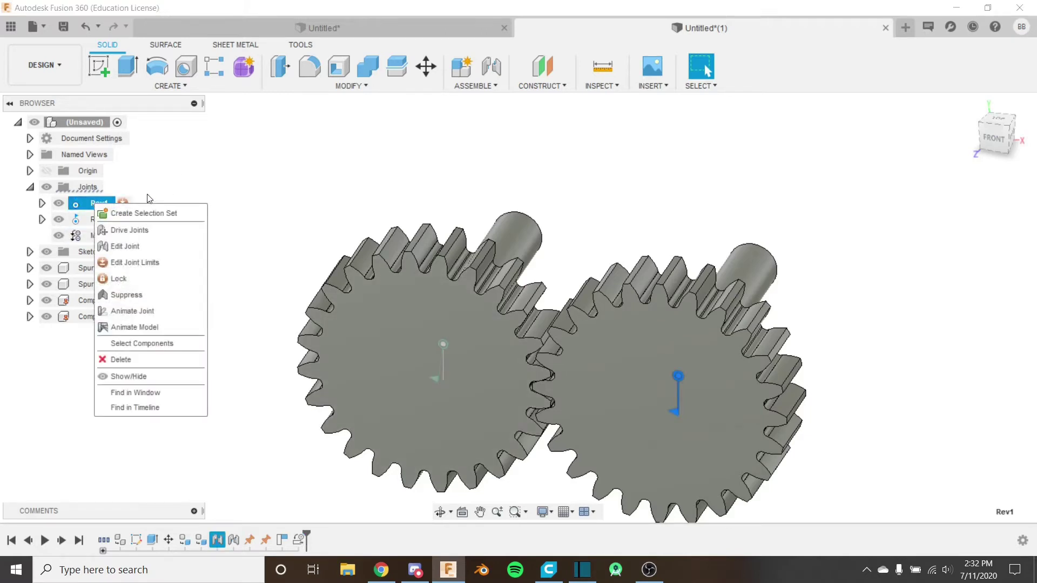
click(155, 328)
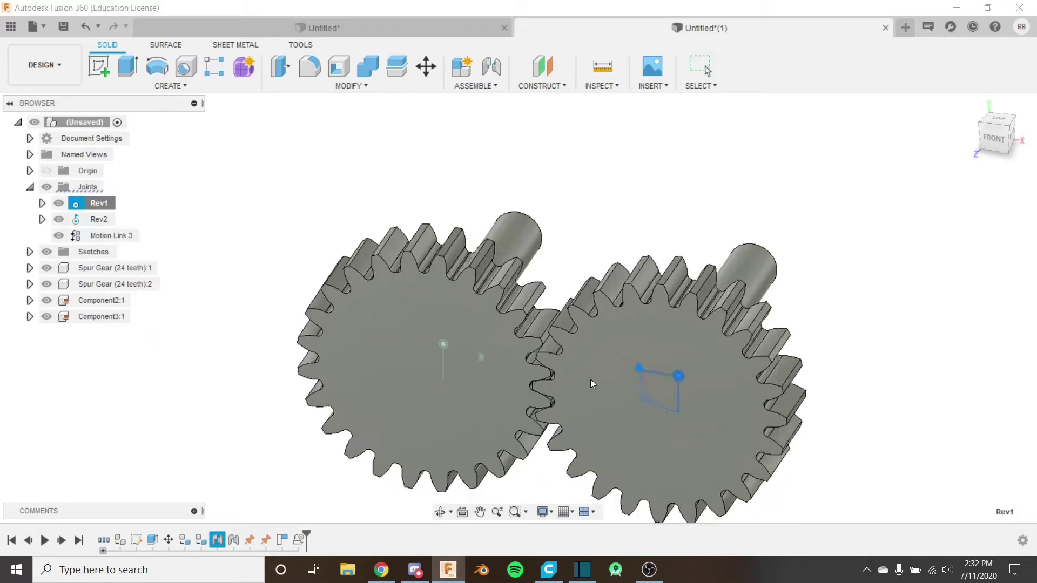
scroll(579, 399, up, 3)
shift+middle_drag(558, 382, 592, 338)
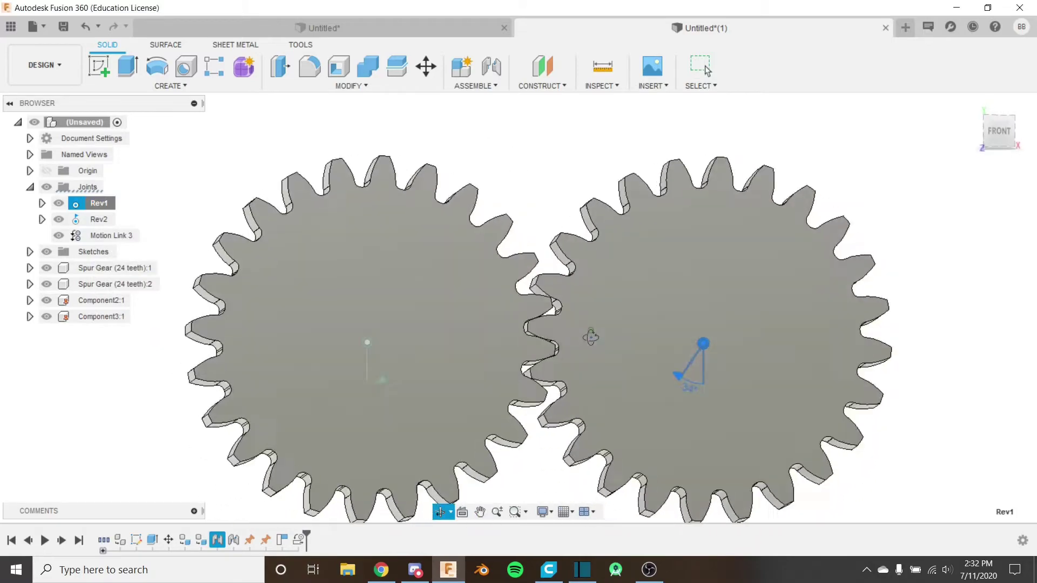
click(999, 131)
scroll(611, 321, up, 2)
middle_drag(569, 305, 643, 303)
key(Escape)
right_click(97, 219)
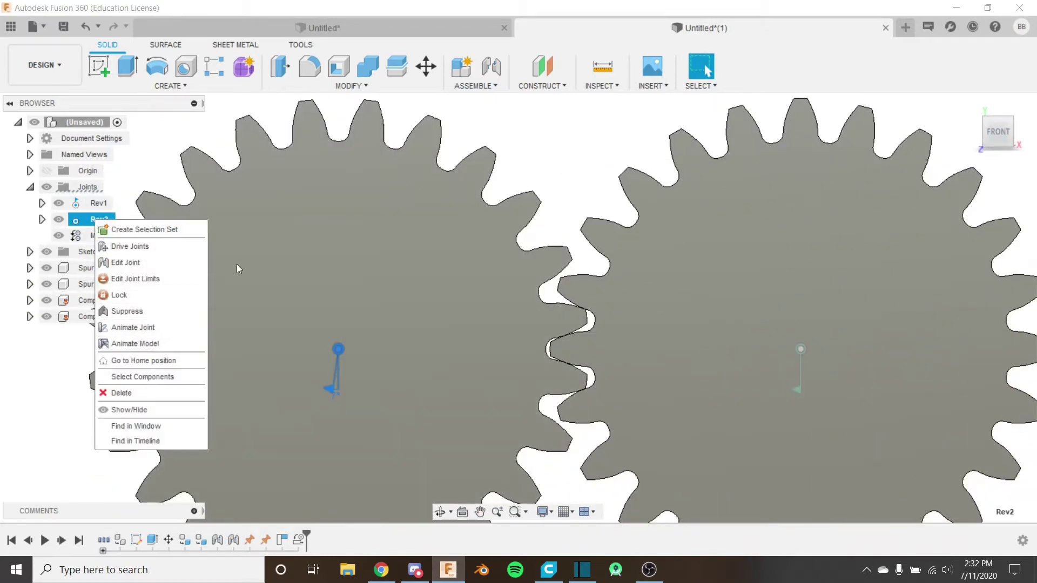
click(158, 343)
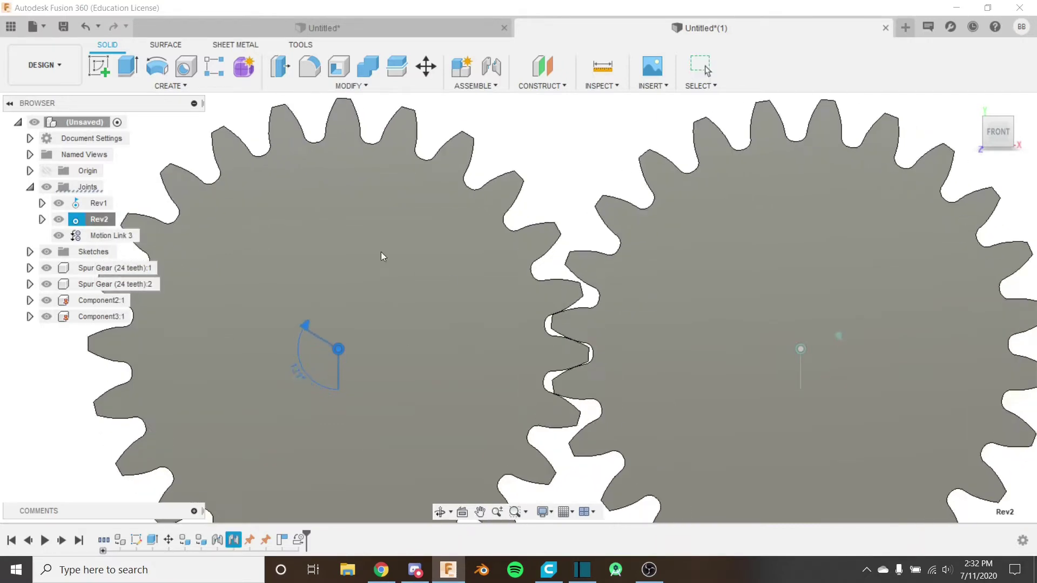
Animate the Rev1 joint on its own, stop the animation, and examine the meshing gears and shafts from several angles.
right_click(96, 204)
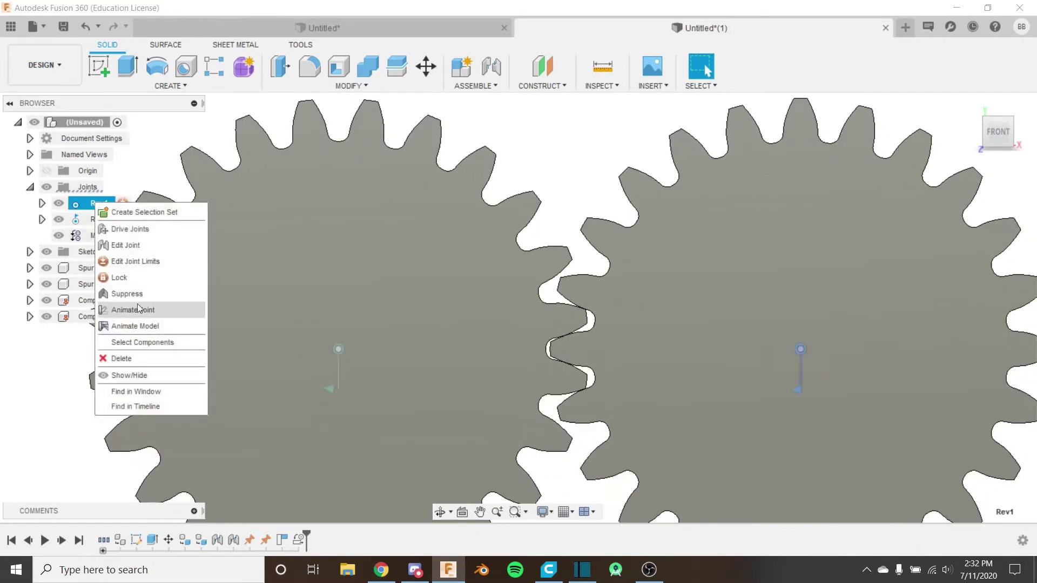
click(149, 309)
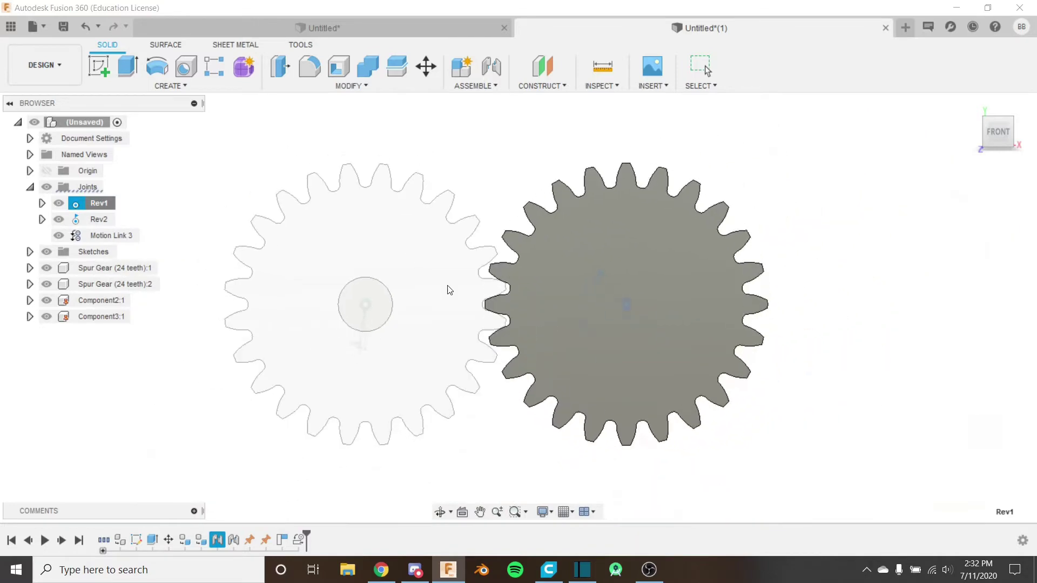
shift+middle_drag(503, 280, 711, 365)
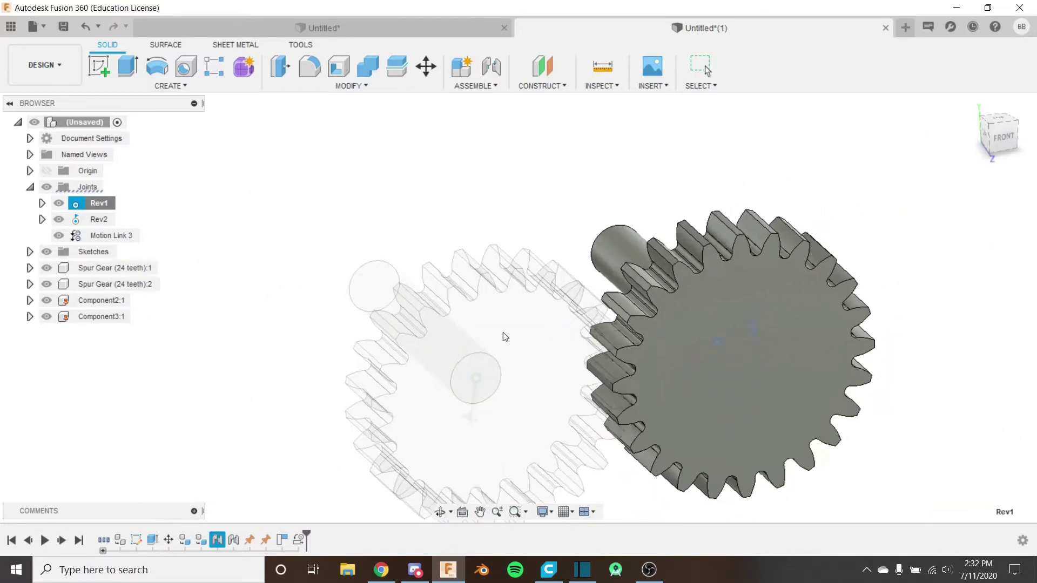
scroll(486, 332, down, 2)
shift+middle_drag(581, 378, 486, 345)
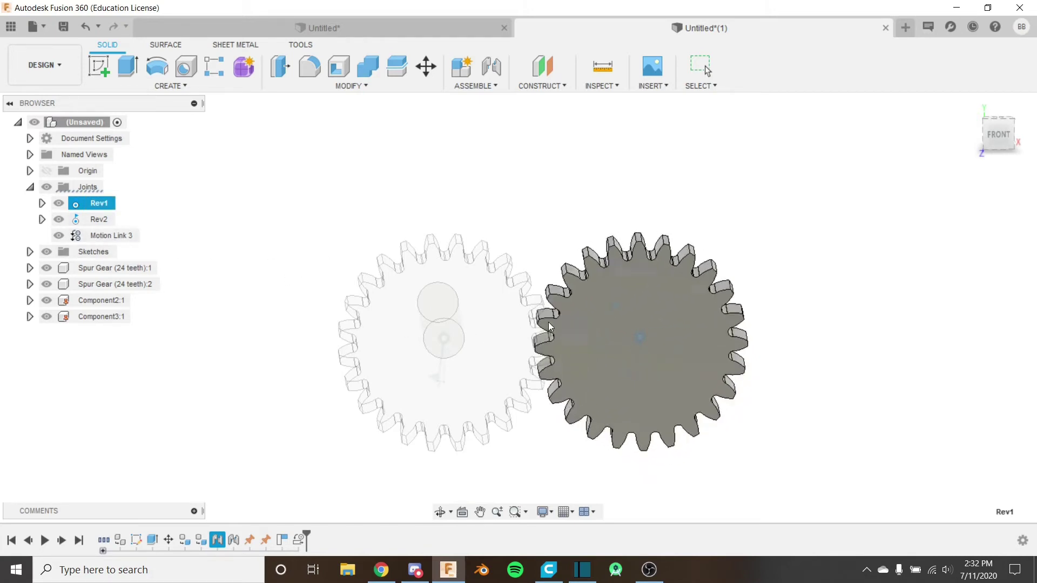
key(Escape)
key(Escape)
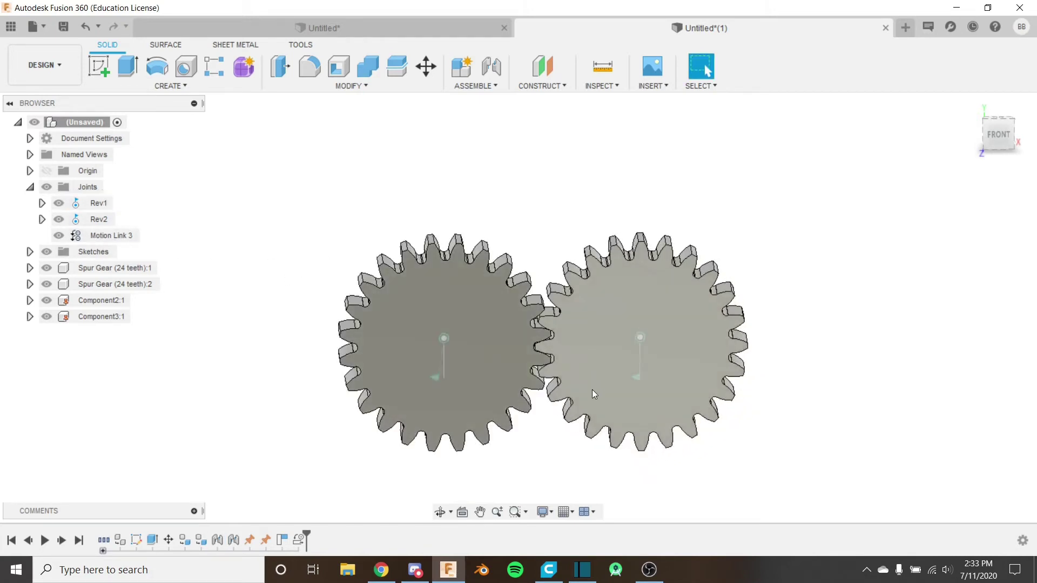
mouse_move(541, 455)
shift+middle_down()
mouse_move(535, 416)
mouse_move(556, 447)
shift+middle_up()
scroll(593, 383, up, 4)
shift+middle_drag(593, 384, 604, 387)
scroll(602, 363, up, 4)
scroll(610, 338, down, 4)
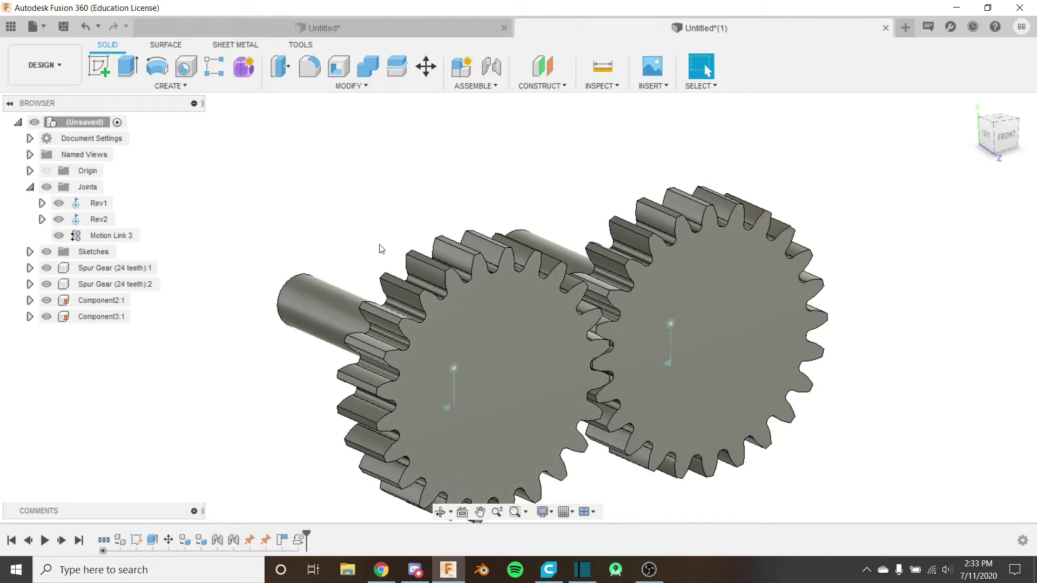
right_click(98, 205)
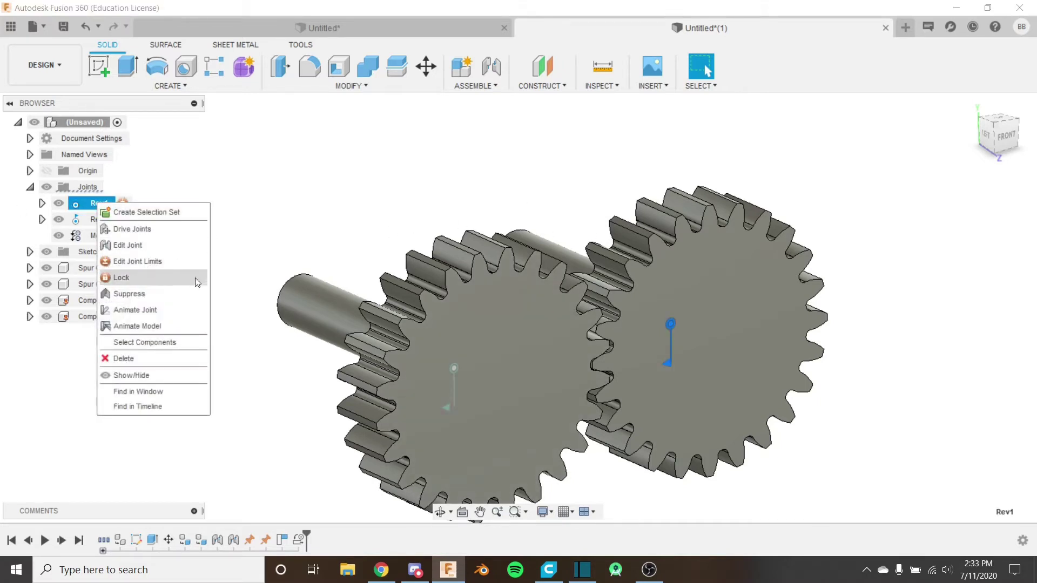
click(174, 258)
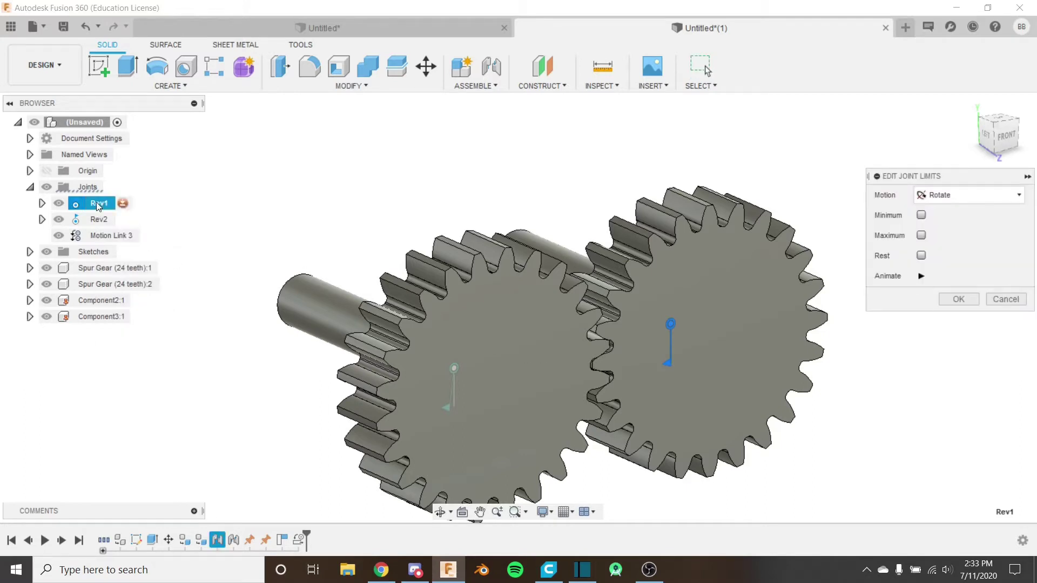
click(1005, 299)
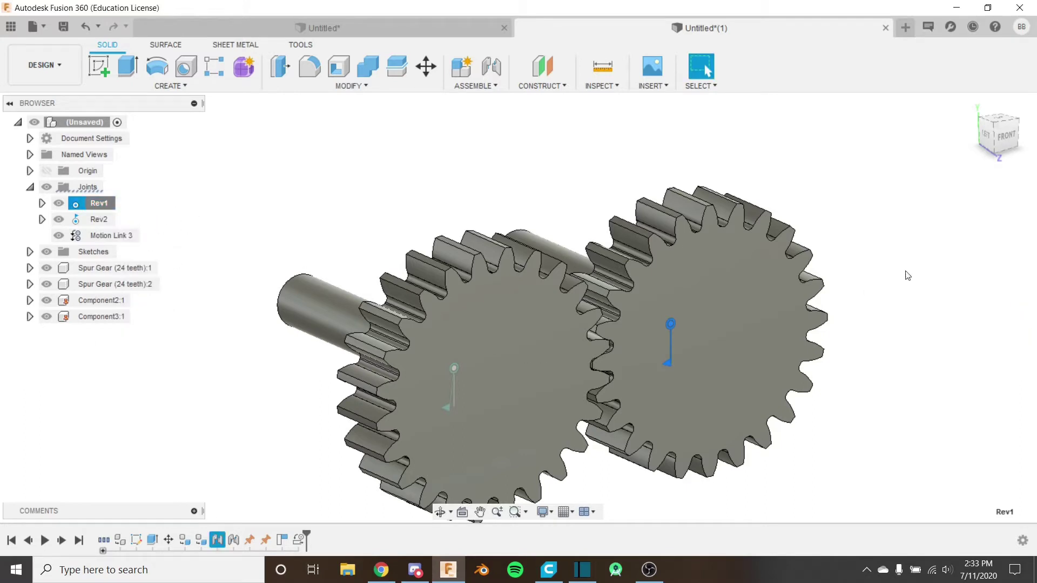
Enable rotation limits on the Rev1 joint with a minimum of -90 degrees and a maximum of 90 degrees.
right_click(94, 204)
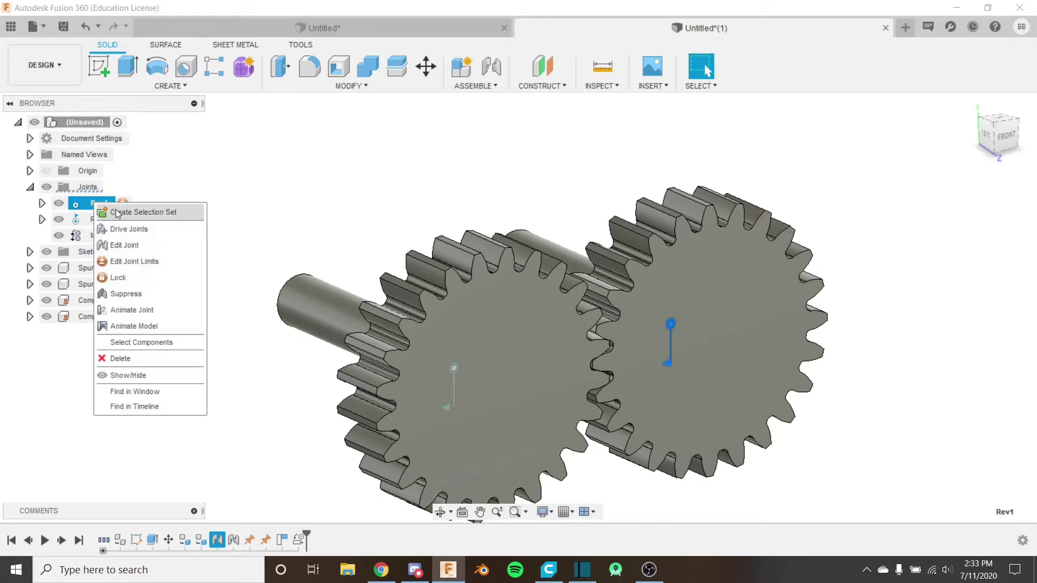
click(161, 262)
scroll(582, 366, down, 2)
mouse_move(718, 388)
middle_down()
mouse_move(653, 373)
mouse_move(734, 394)
middle_up()
shift+middle_drag(787, 419, 746, 399)
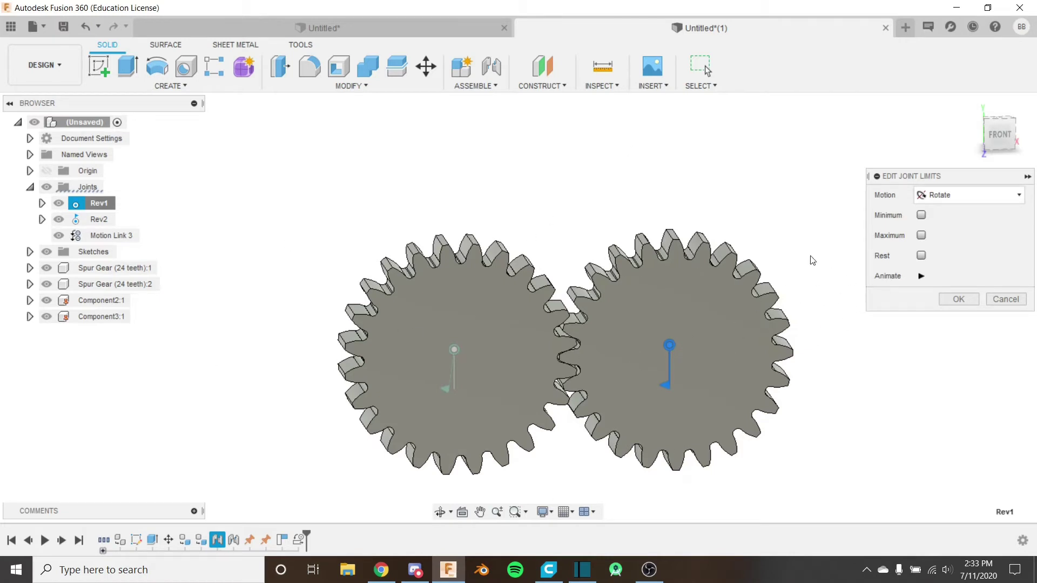
click(922, 215)
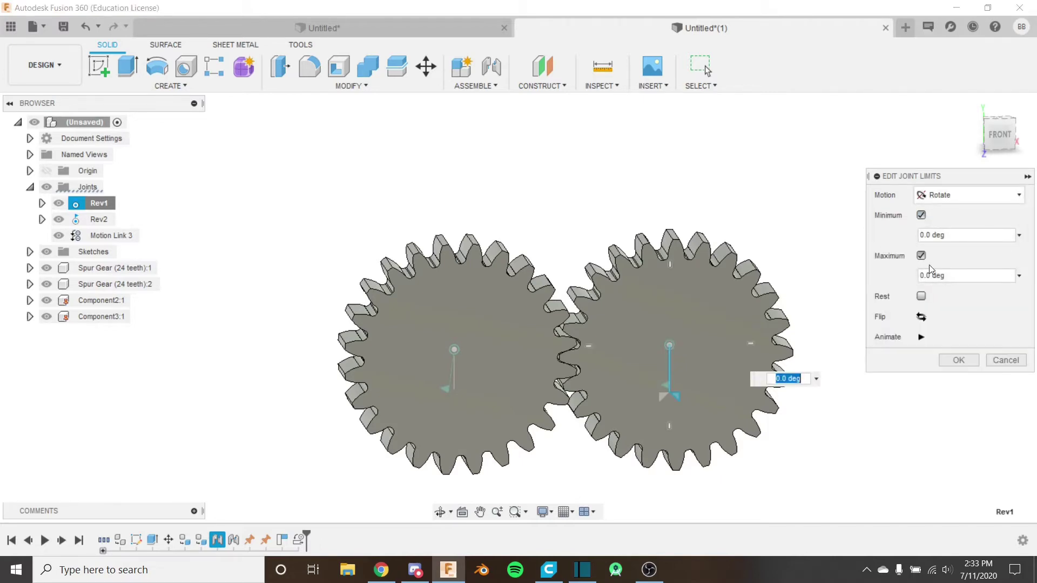
scroll(735, 338, up, 3)
scroll(766, 303, down, 2)
click(996, 139)
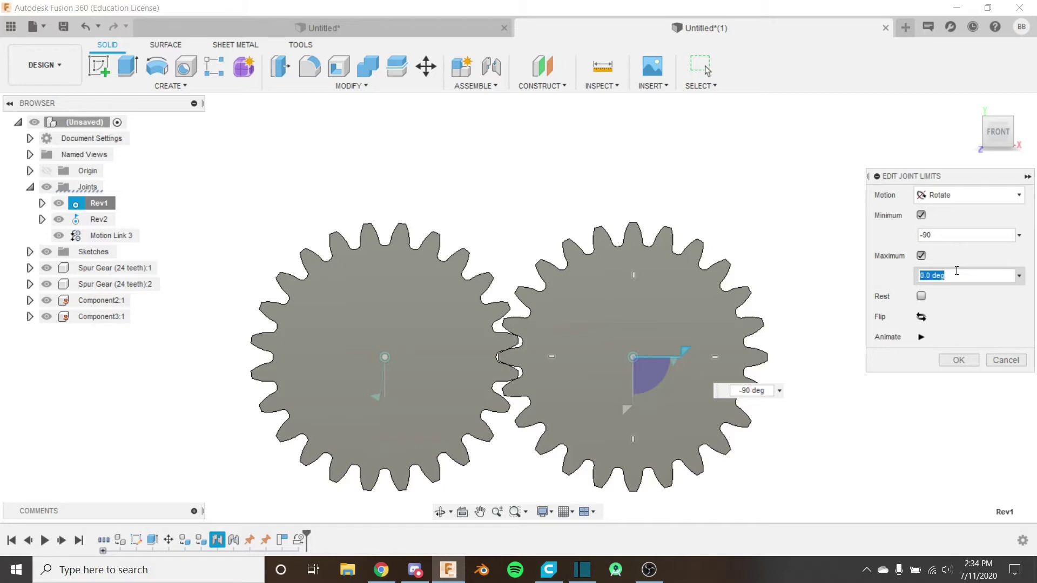
scroll(594, 370, up, 8)
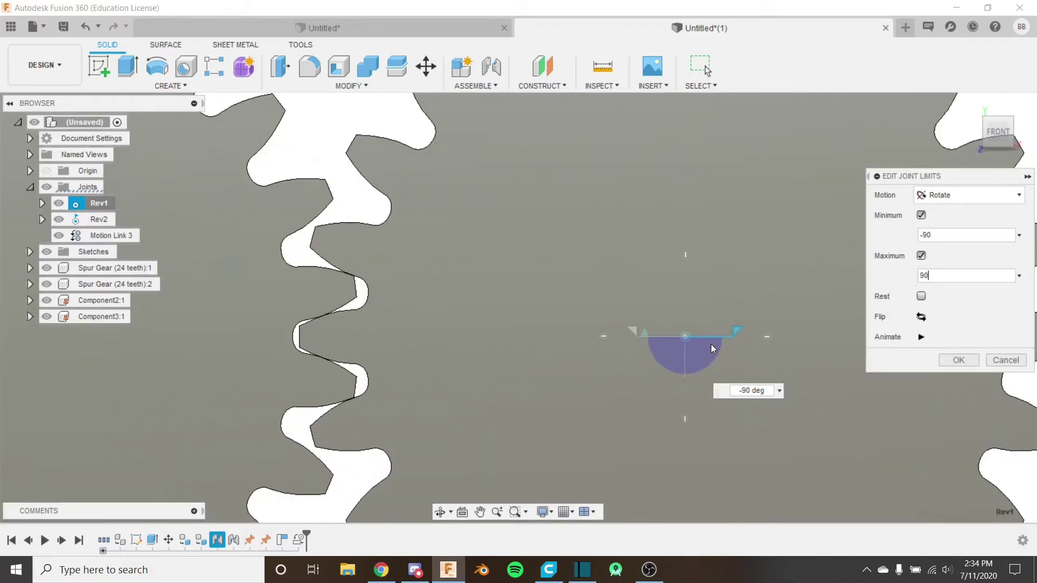
scroll(640, 346, down, 8)
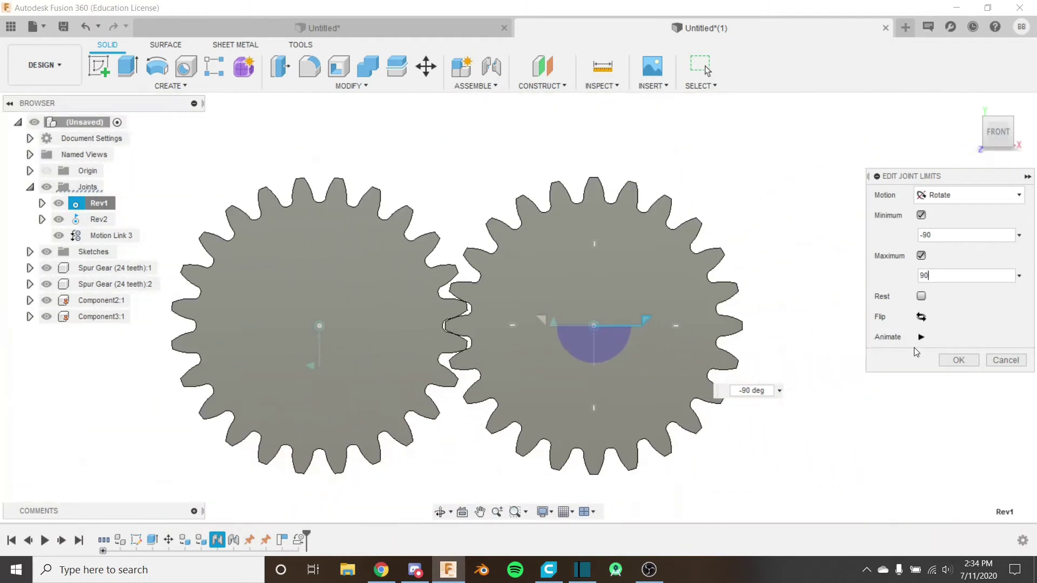
Preview the Rev1 rotation range, try flipping it, flip it back, and accept the joint limits.
click(921, 342)
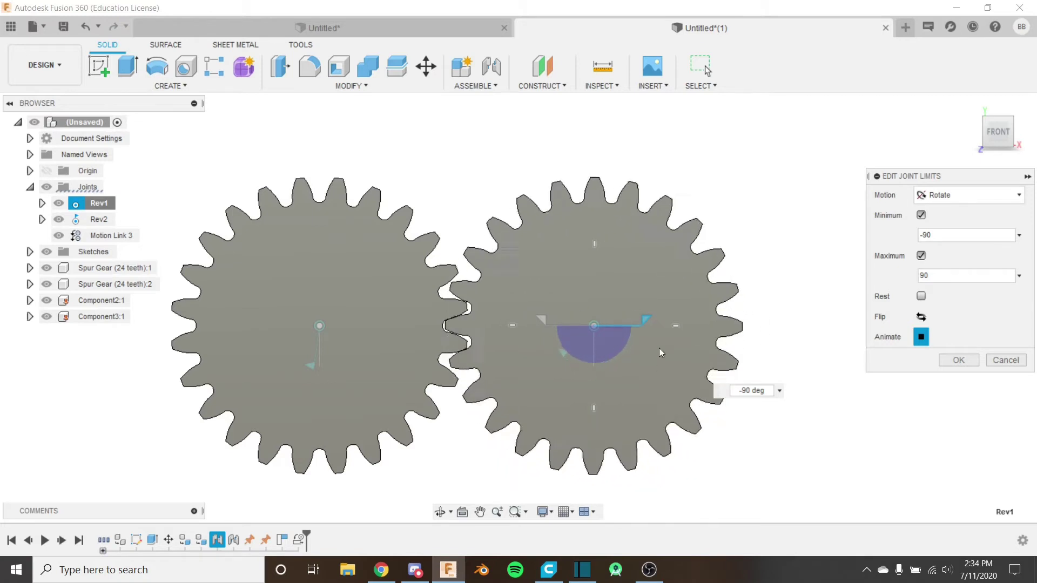
click(922, 316)
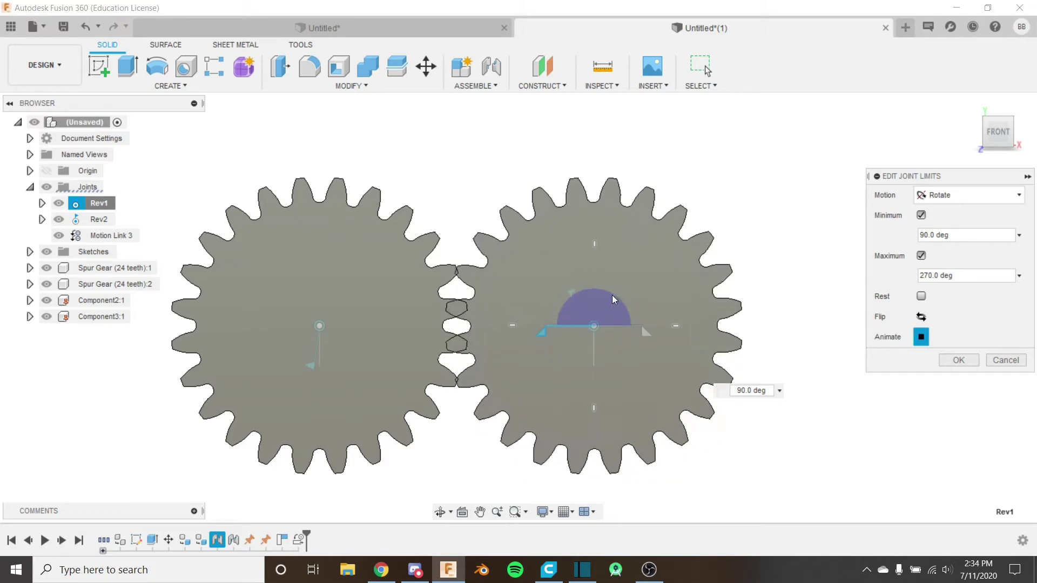
click(921, 317)
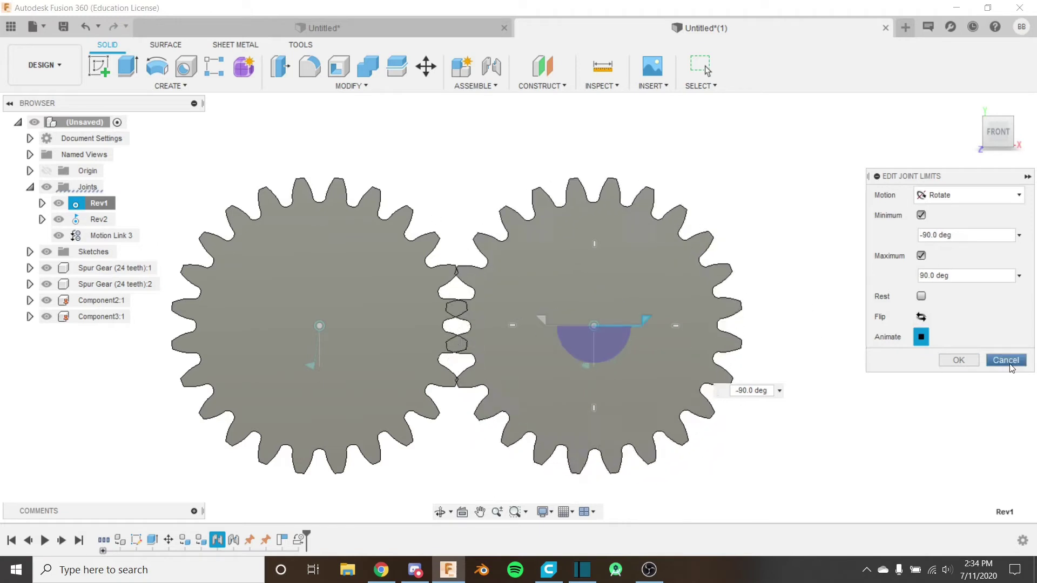
click(961, 356)
click(308, 367)
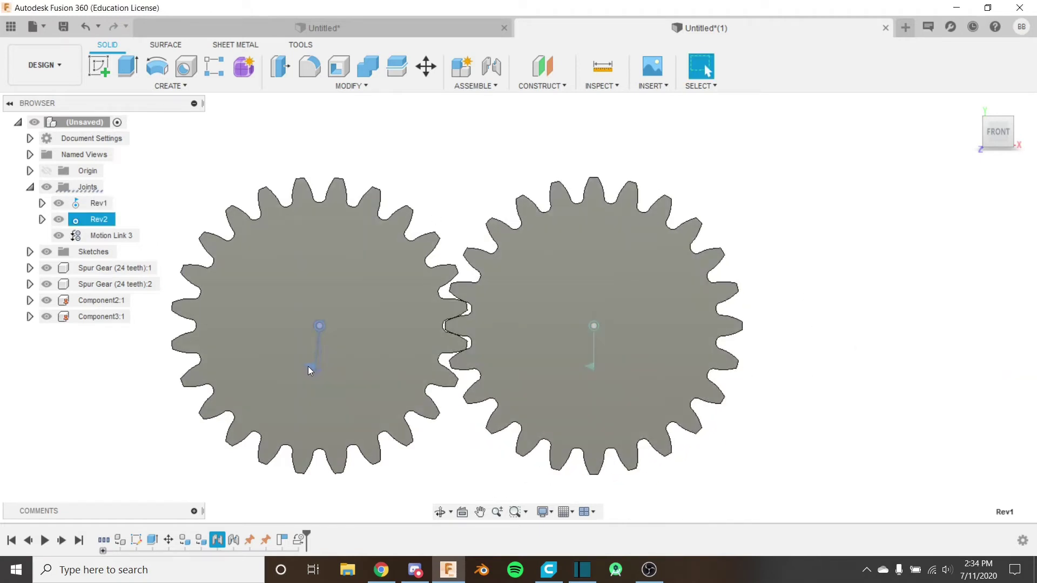
right_click(310, 369)
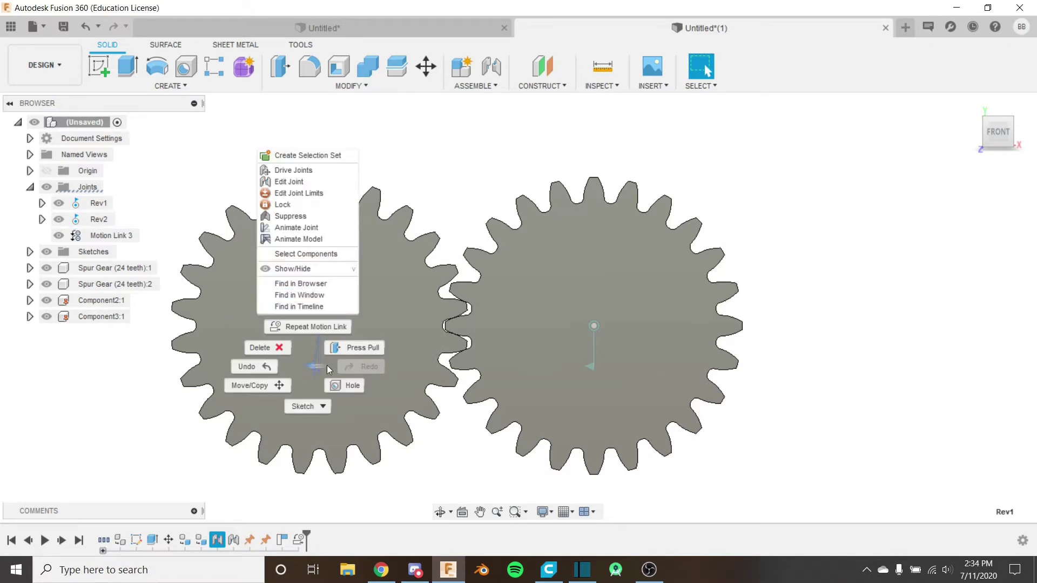
click(299, 193)
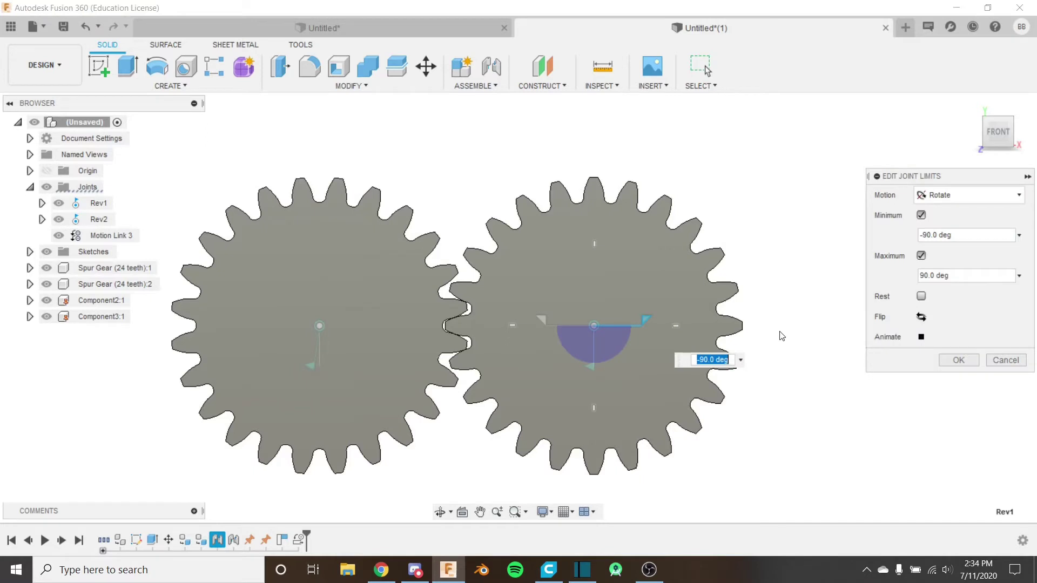
click(958, 360)
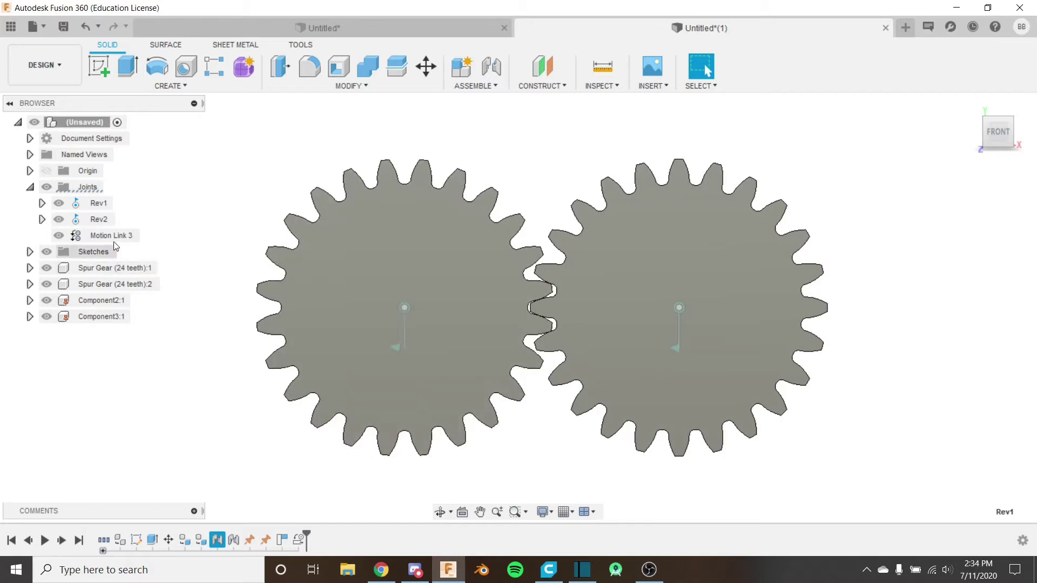
Limit the Rev2 joint's rotation to a minimum of -90 degrees and a maximum of 90 degrees.
right_click(94, 221)
click(158, 276)
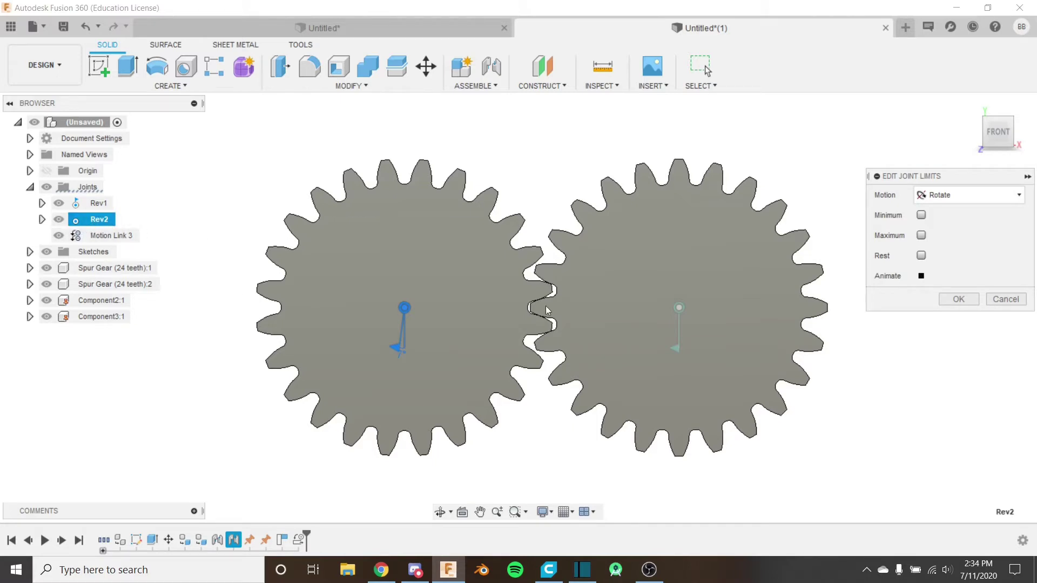
click(920, 216)
click(922, 254)
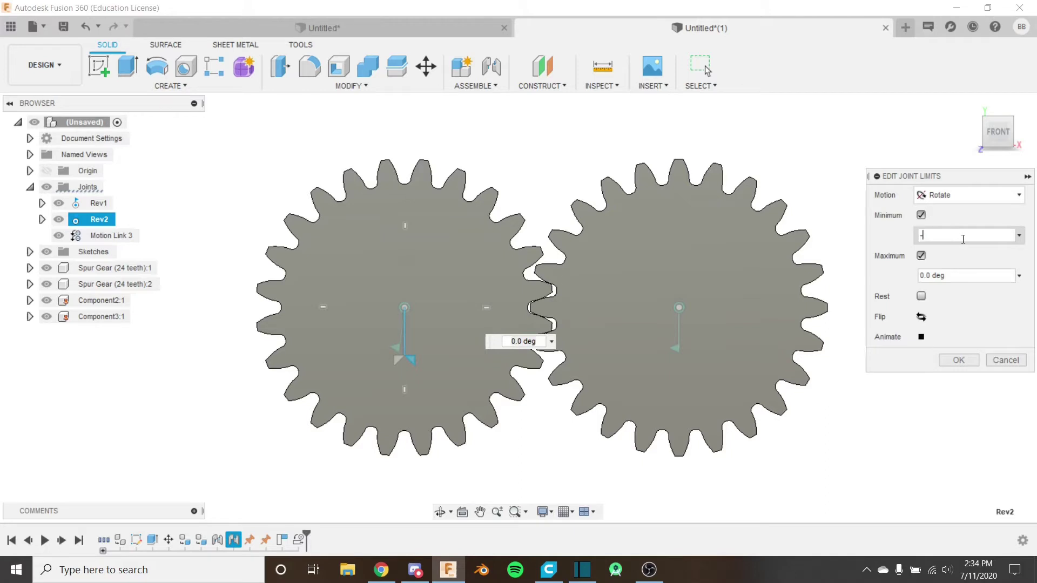
click(970, 274)
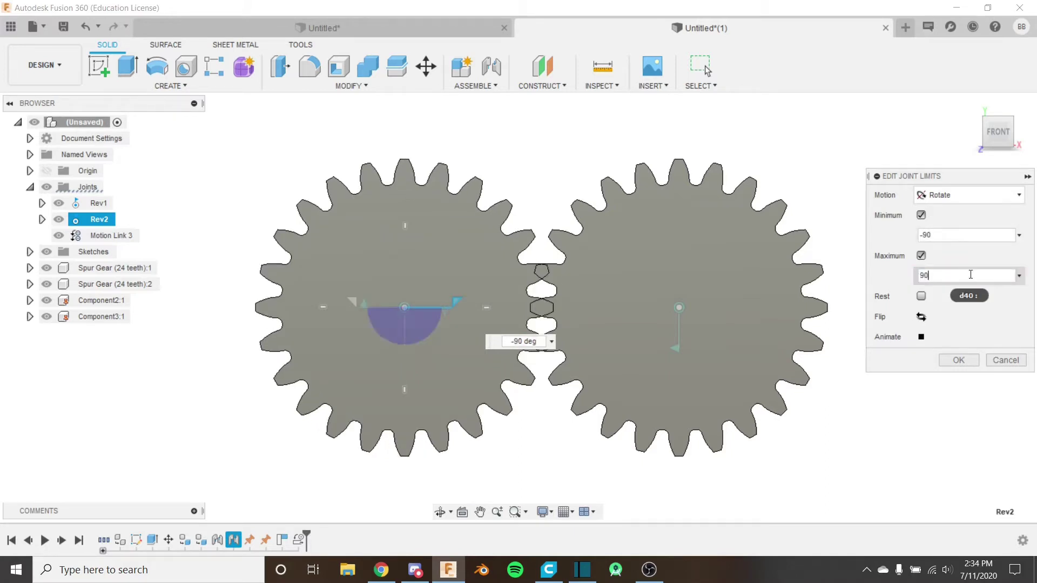
click(959, 360)
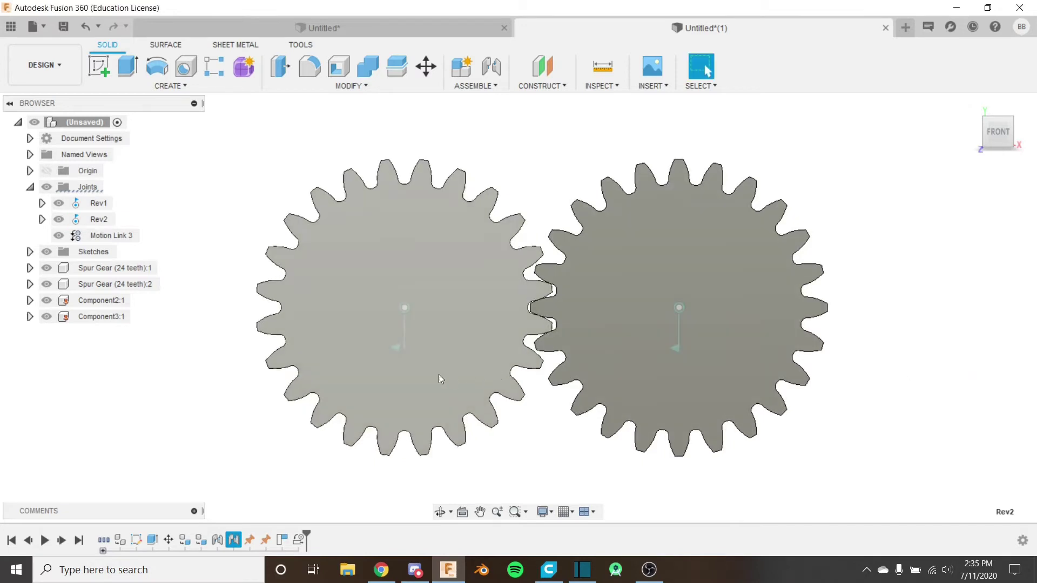
Animate the linked gears from the Rev2 joint to check their motion with the rotation limits applied.
click(399, 352)
right_click(398, 354)
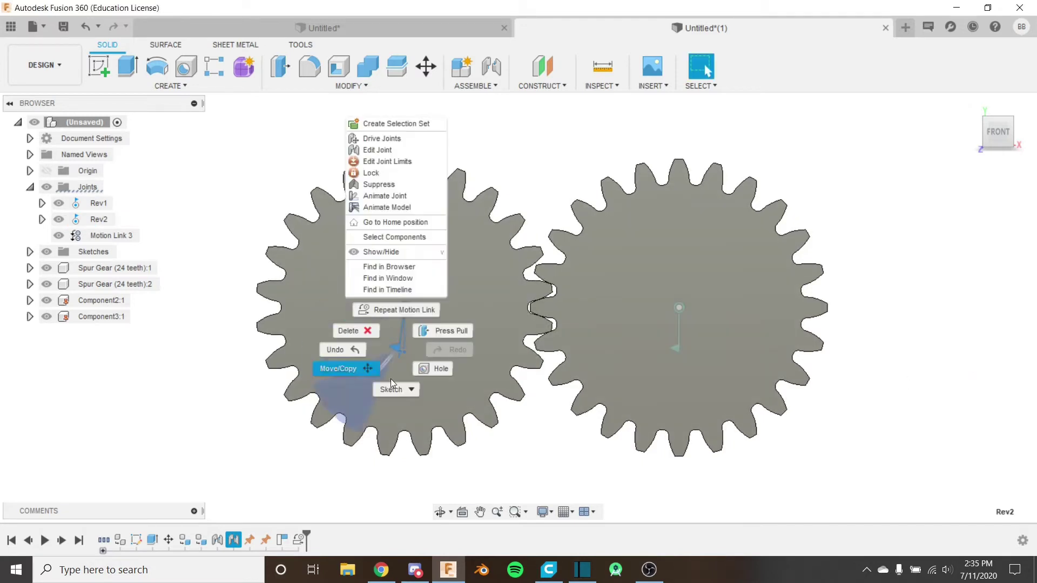
click(389, 197)
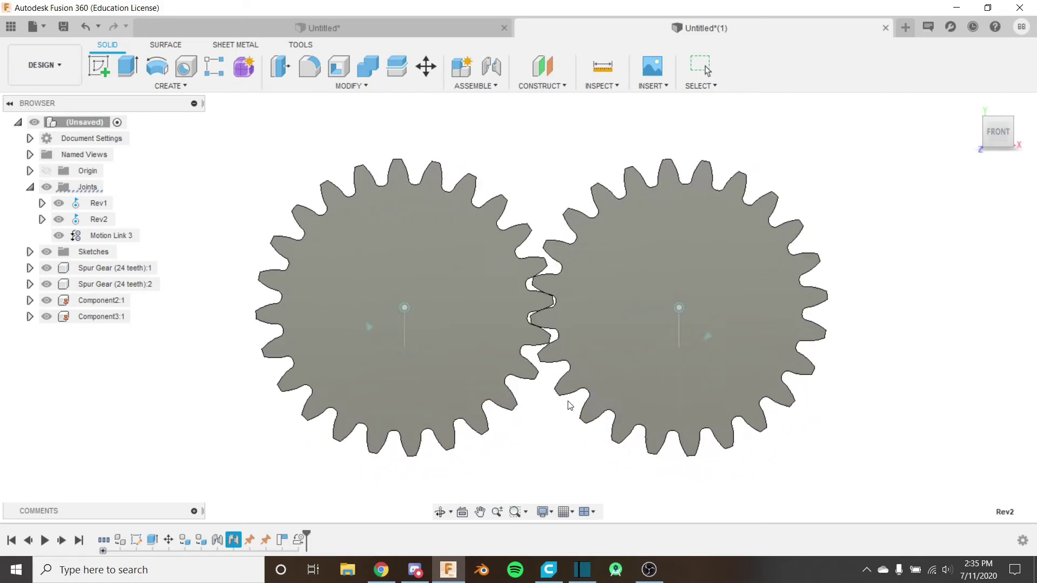
Examine the meshed gears and their shafts from the front, side and back.
scroll(584, 399, down, 2)
middle_drag(584, 399, 514, 428)
scroll(611, 403, up, 2)
scroll(542, 407, up, 2)
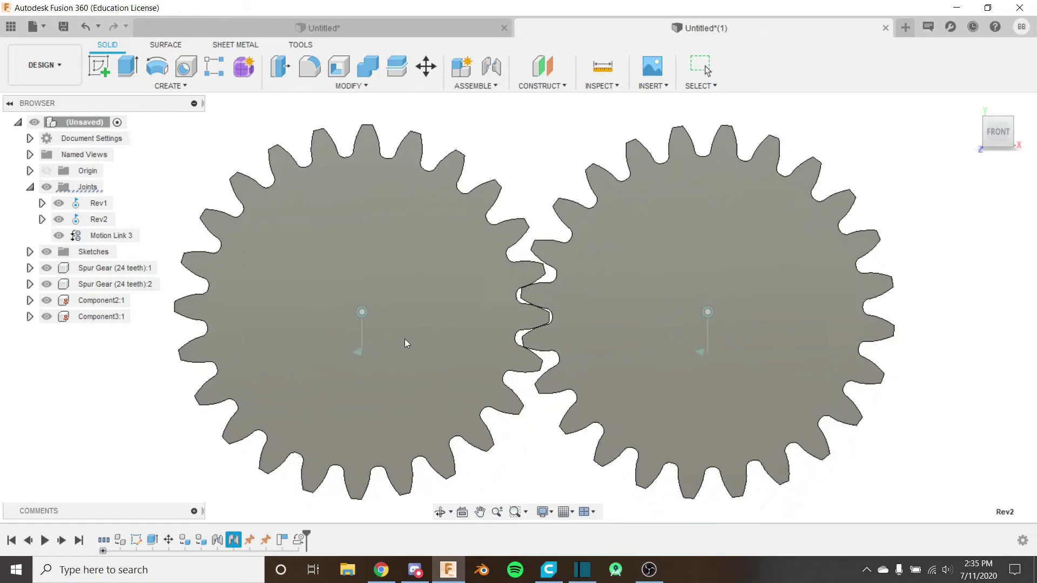
shift+middle_drag(405, 394, 335, 325)
scroll(421, 271, down, 4)
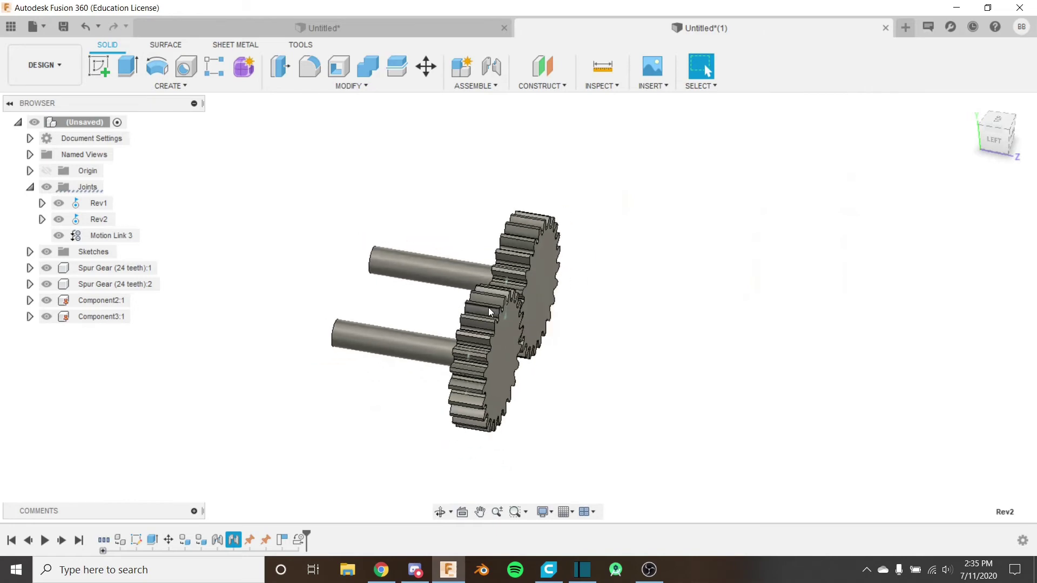
shift+middle_drag(484, 307, 645, 212)
scroll(507, 307, up, 2)
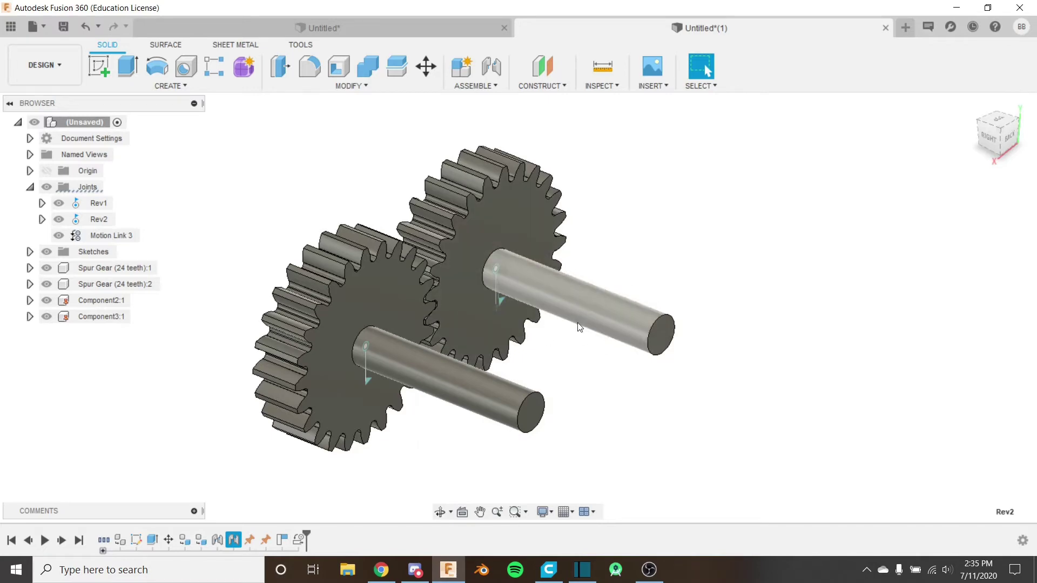
shift+middle_drag(482, 307, 539, 281)
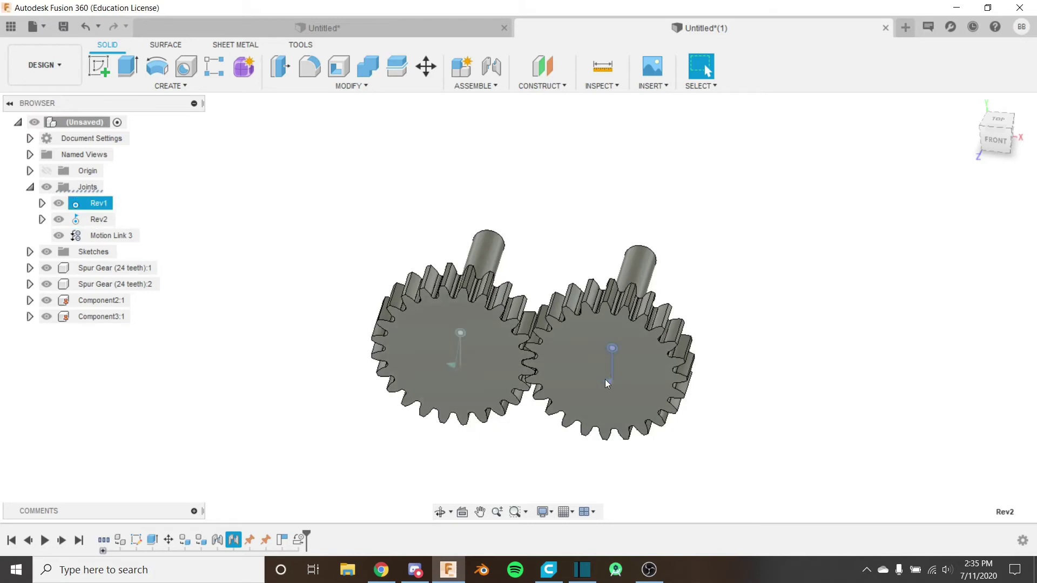
middle_drag(564, 264, 548, 310)
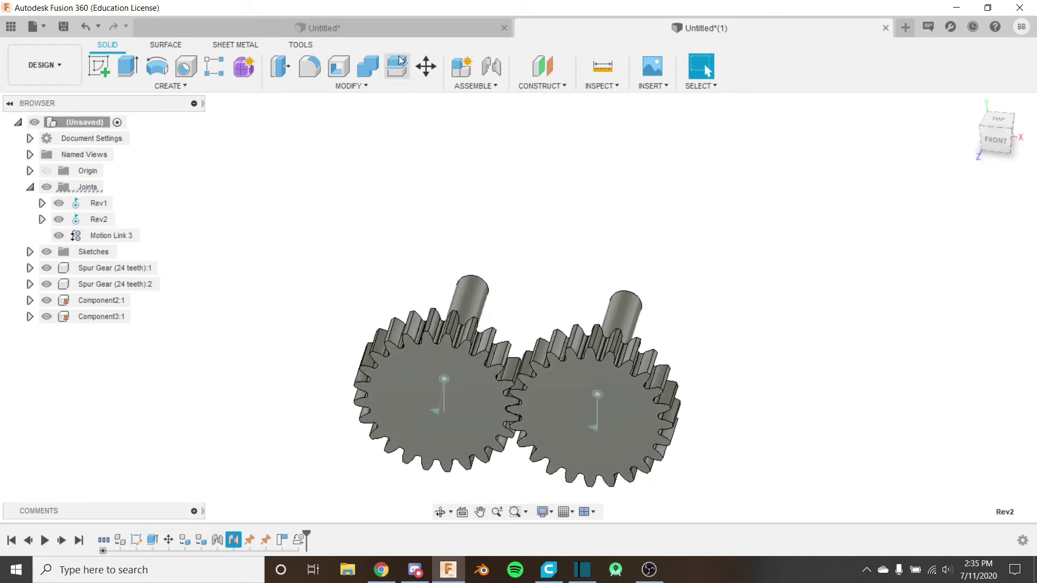
Switch to the other untitled design with the column and ring, and start a joint with the Cylindrical motion type.
click(401, 34)
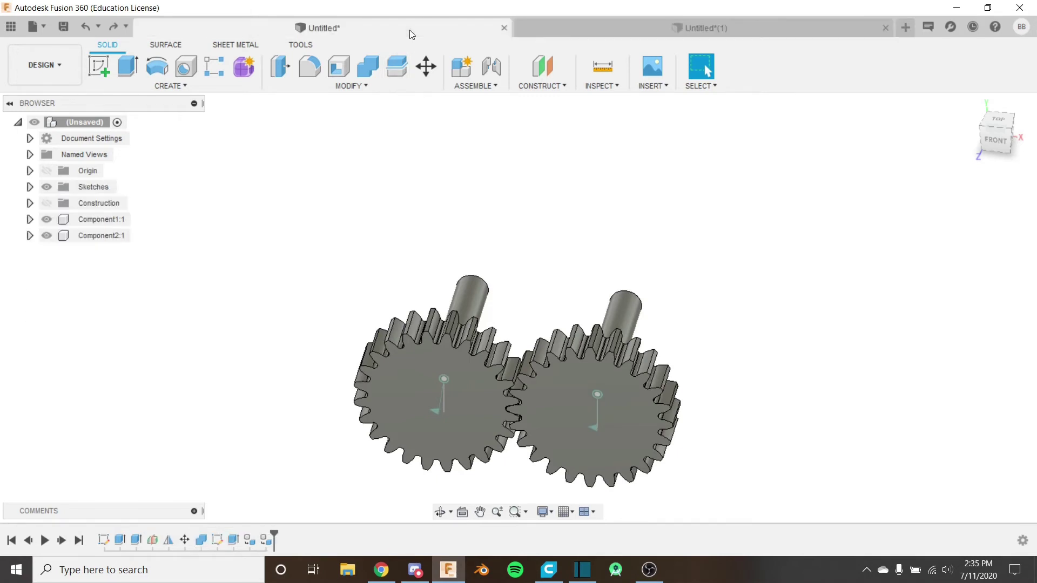
middle_drag(478, 282, 513, 285)
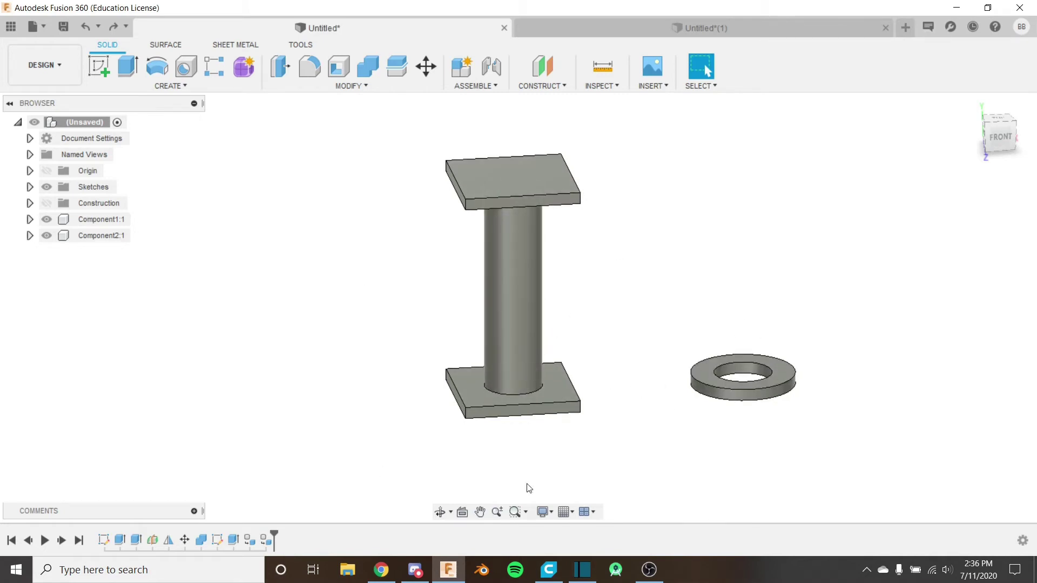
click(475, 86)
click(502, 116)
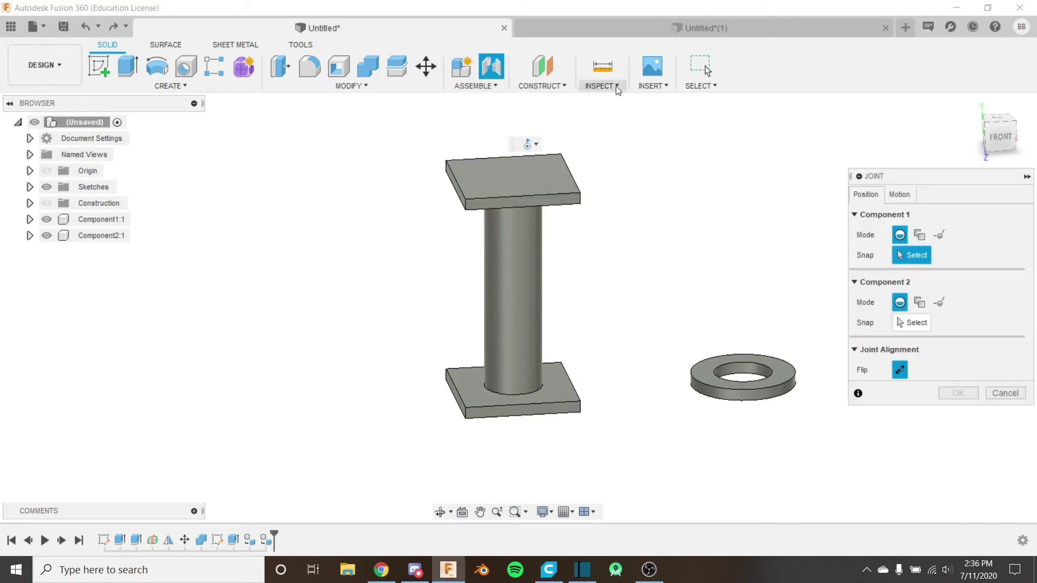
click(905, 194)
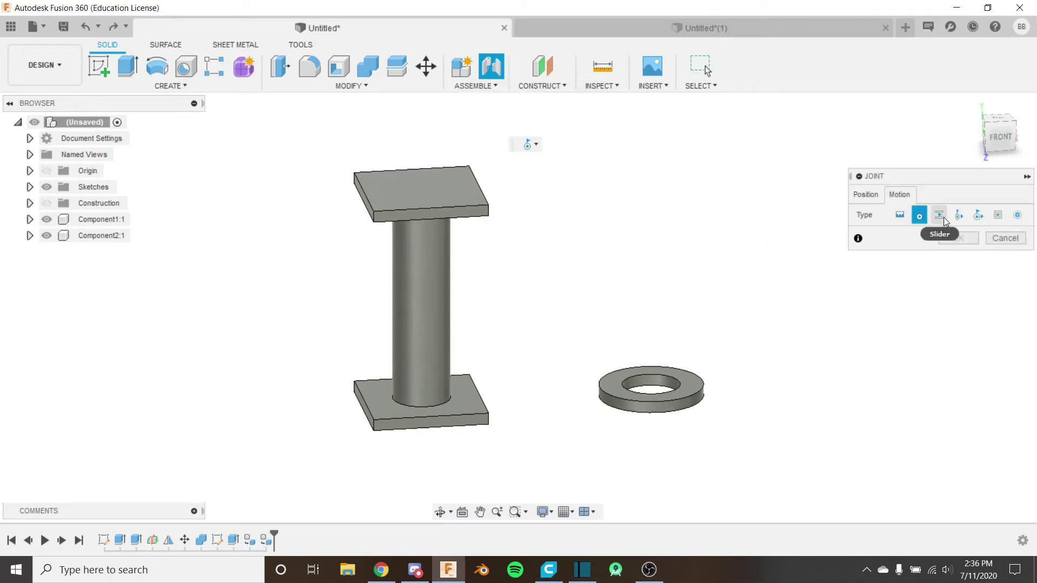
click(958, 215)
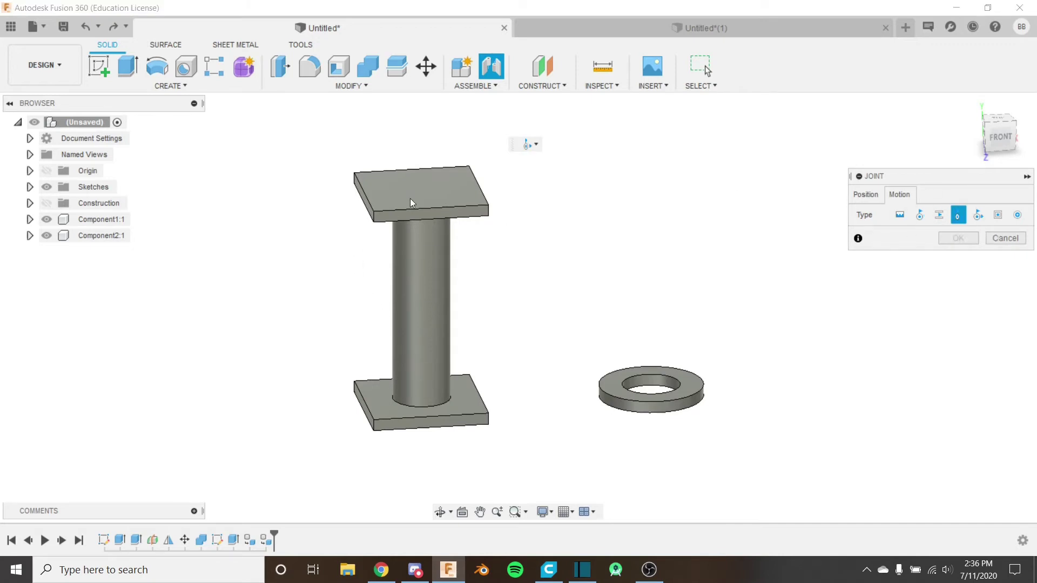
click(860, 199)
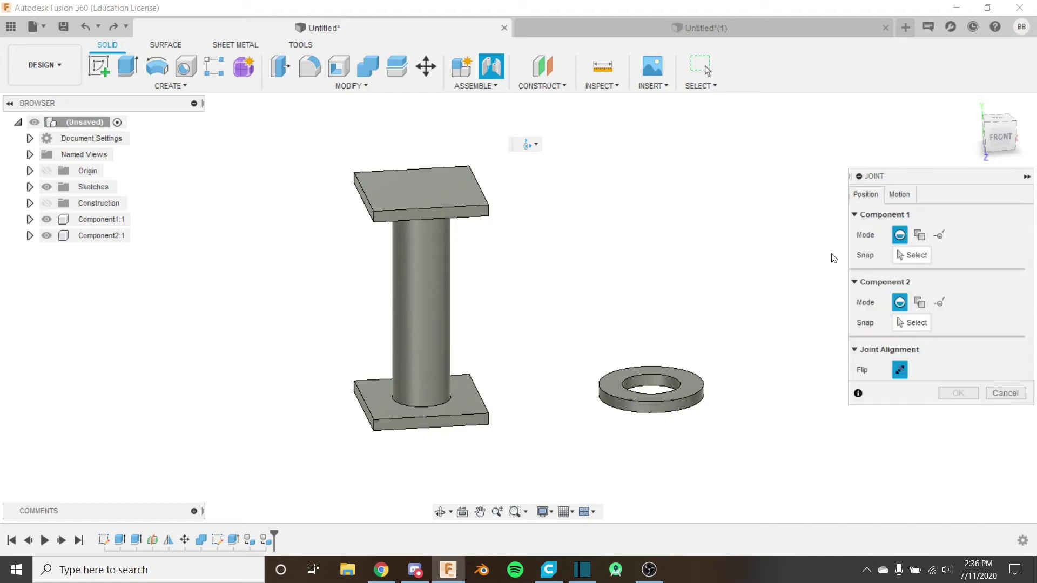
Join the ring's inner circular edge to the circle where the column meets its base plate, and flip the alignment.
click(678, 389)
scroll(439, 410, up, 5)
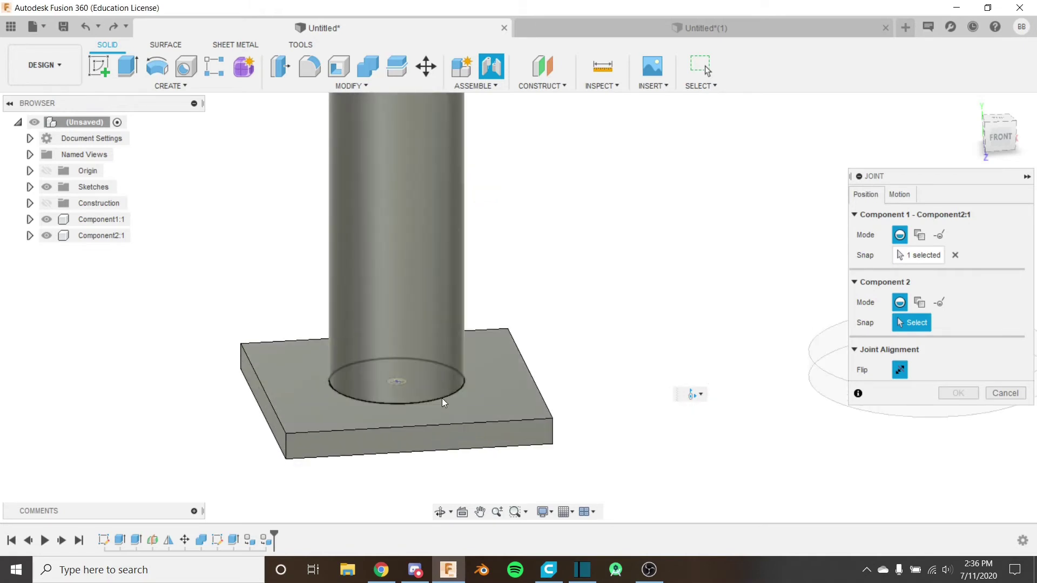
click(441, 399)
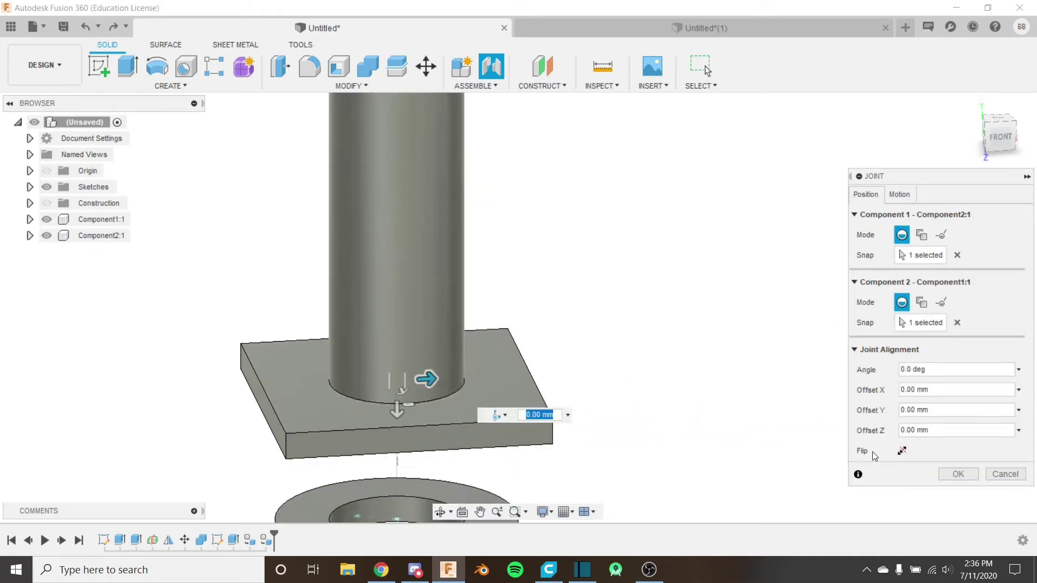
click(901, 450)
scroll(310, 289, down, 3)
middle_drag(296, 302, 499, 332)
Animate the cylindrical joint about the Z axis to preview the ring's movement along the column.
click(907, 196)
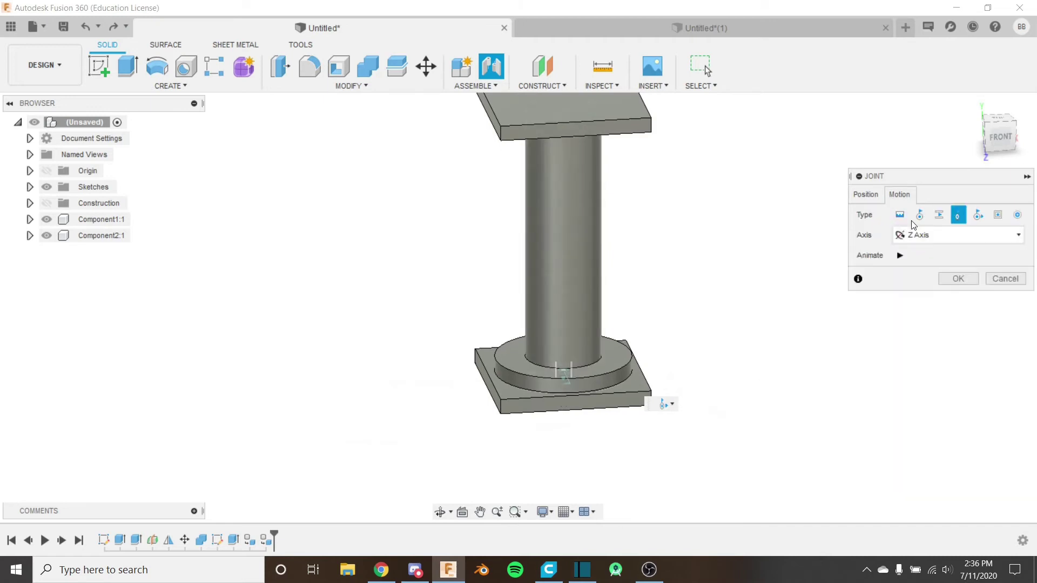
click(900, 255)
scroll(539, 367, up, 5)
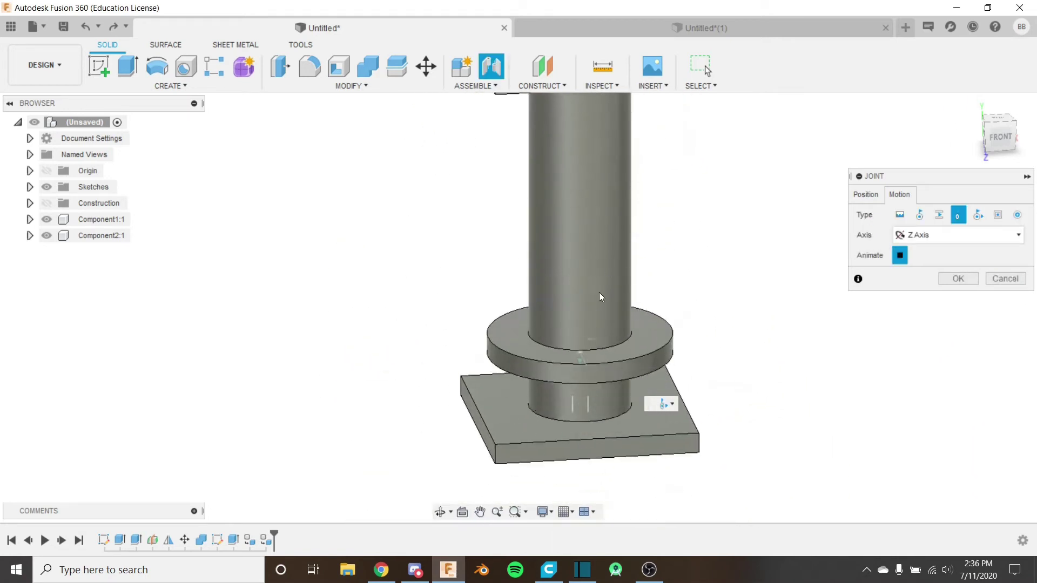
scroll(748, 300, down, 2)
scroll(748, 300, down, 1)
middle_drag(729, 287, 650, 368)
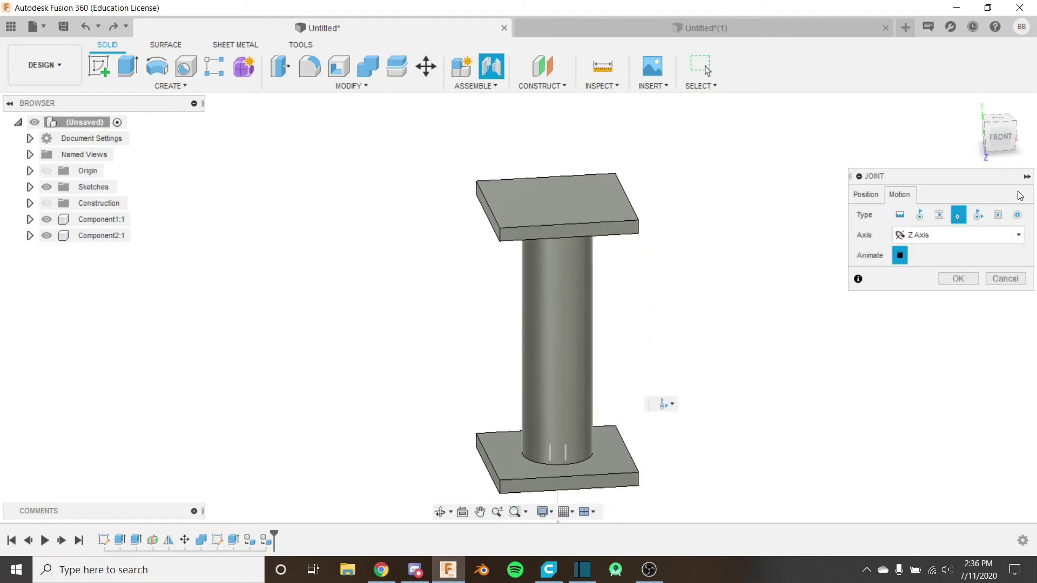
Change the joint's motion type to Slider along the Z axis and accept the joint.
click(940, 214)
scroll(509, 314, up, 5)
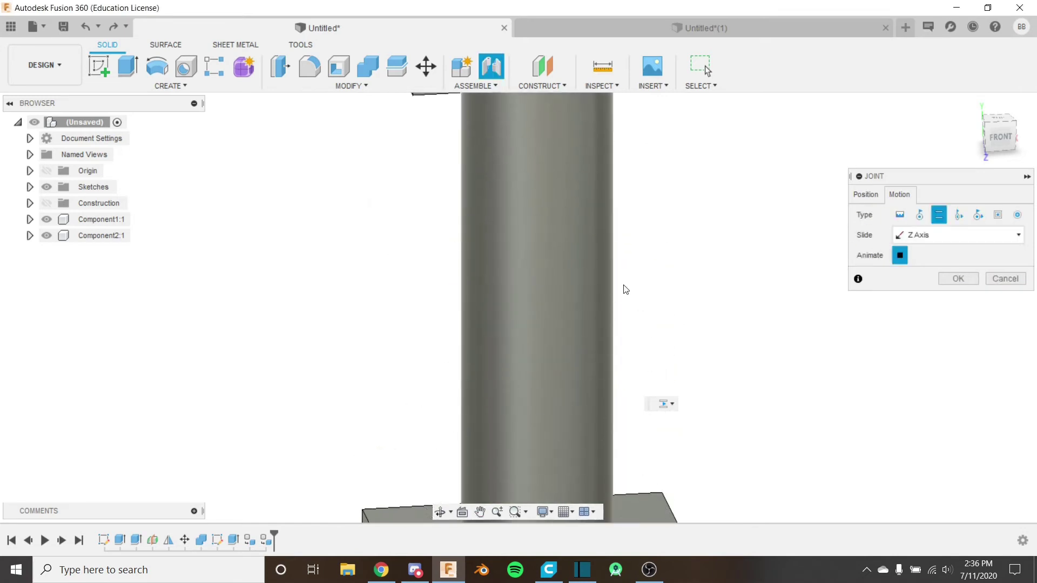
scroll(623, 290, down, 5)
scroll(616, 364, down, 1)
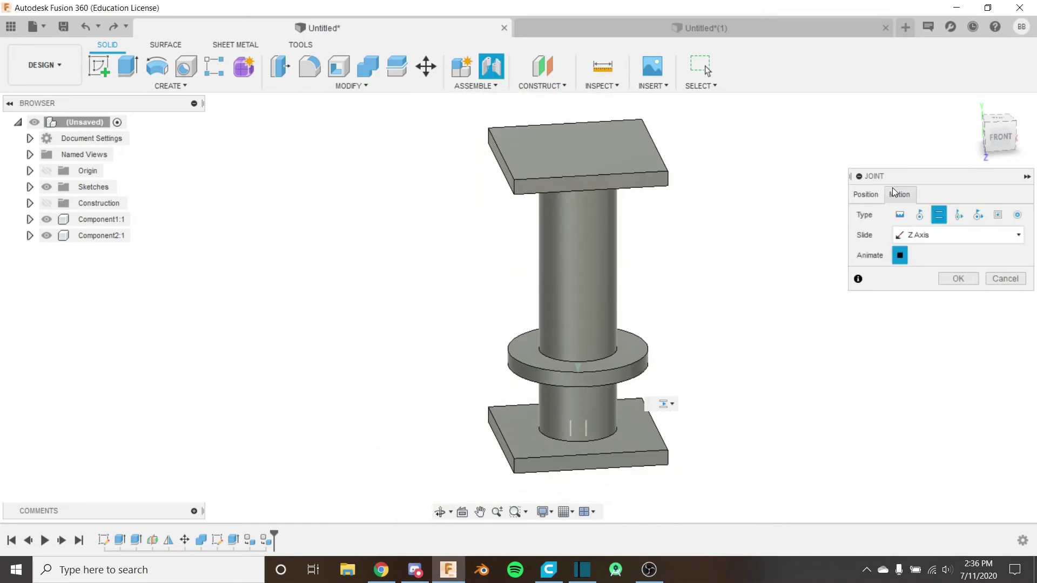
click(865, 195)
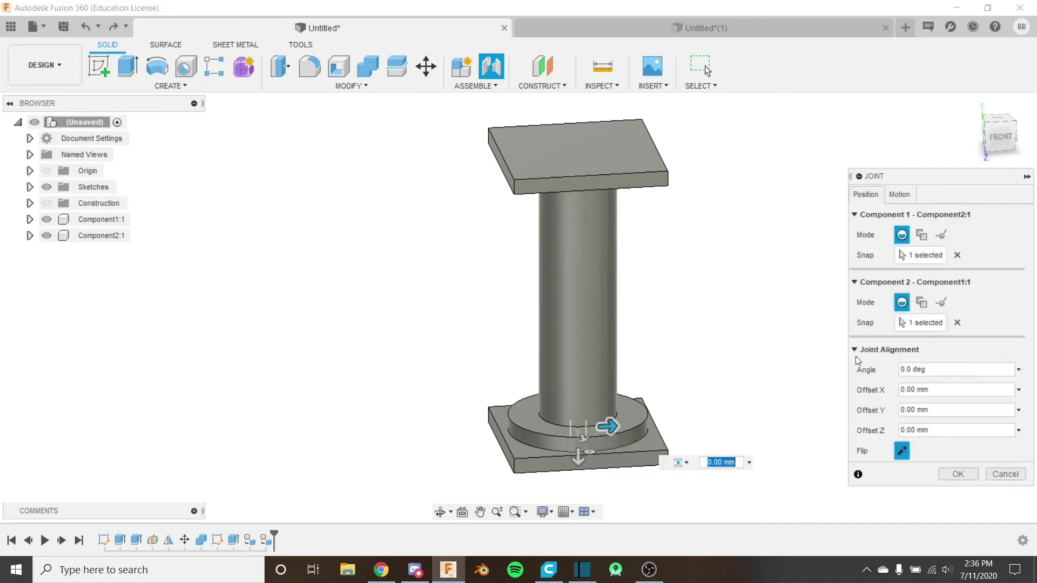
click(958, 474)
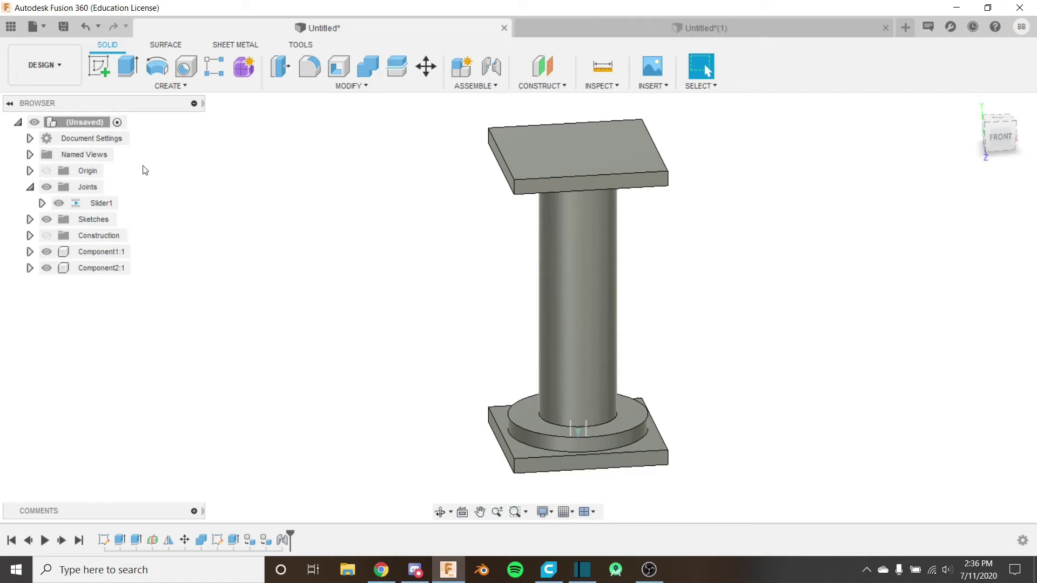
Animate the model from the slider joint to check the ring's travel along the column, and stop the animation.
click(103, 199)
right_click(103, 199)
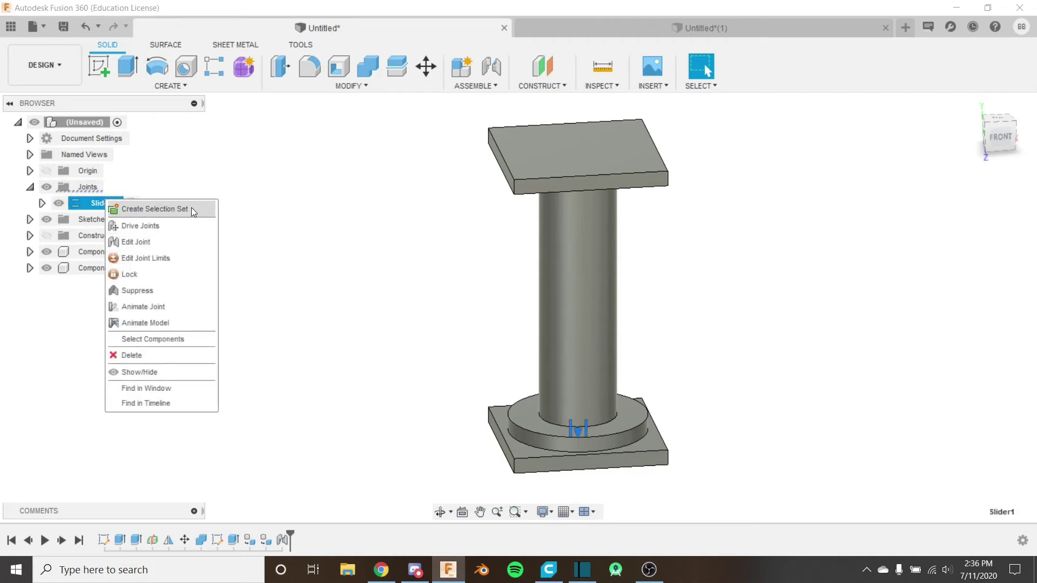
click(160, 323)
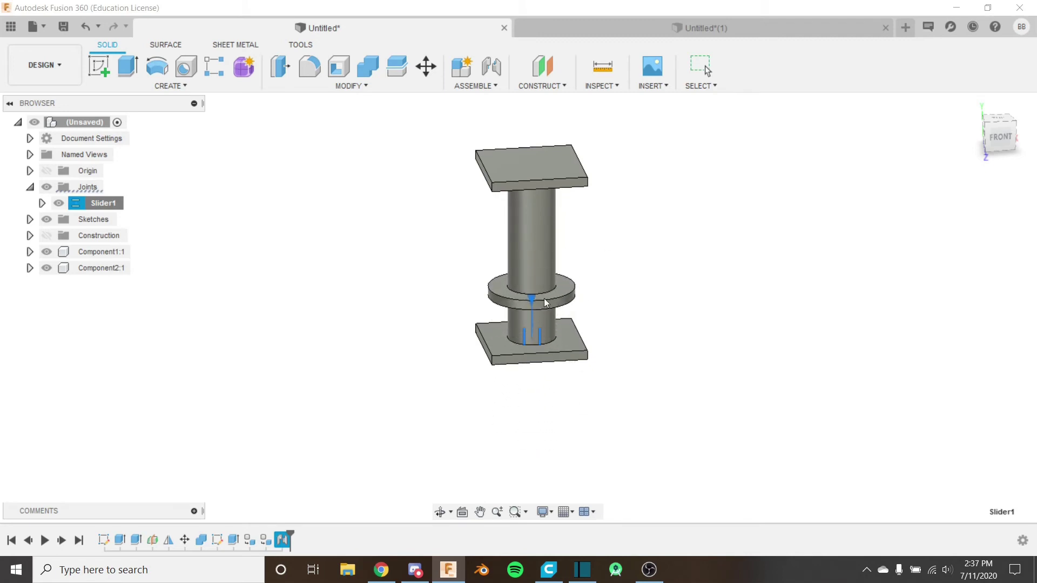
middle_drag(474, 319, 526, 354)
key(Escape)
click(286, 279)
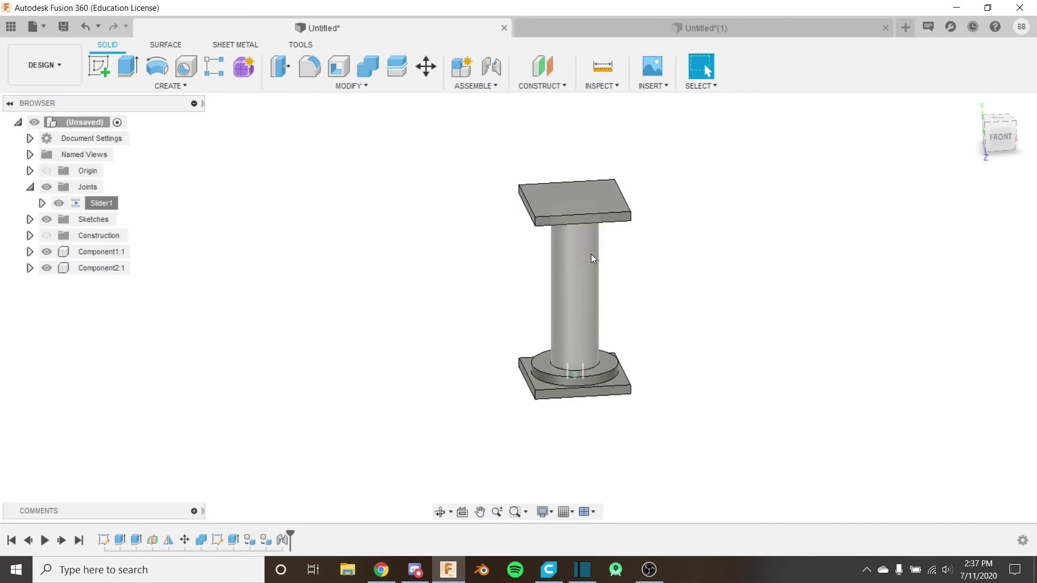
Examine the ring, column and end plates from above and below to see where the ring should stop.
key(a)
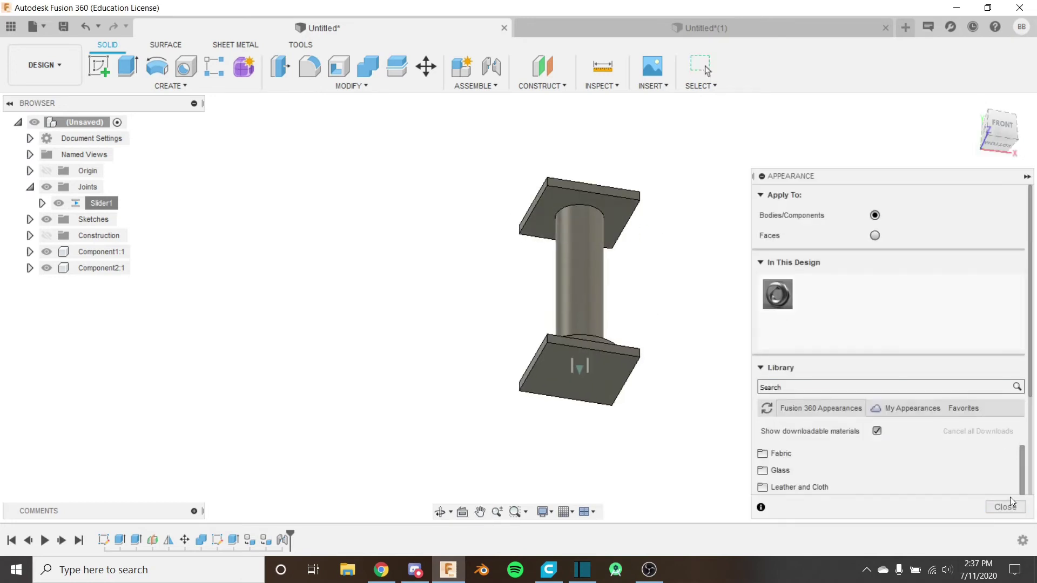
click(1011, 504)
shift+middle_drag(713, 352, 721, 391)
scroll(636, 387, up, 2)
scroll(638, 390, up, 3)
scroll(637, 364, down, 3)
shift+middle_drag(637, 364, 615, 304)
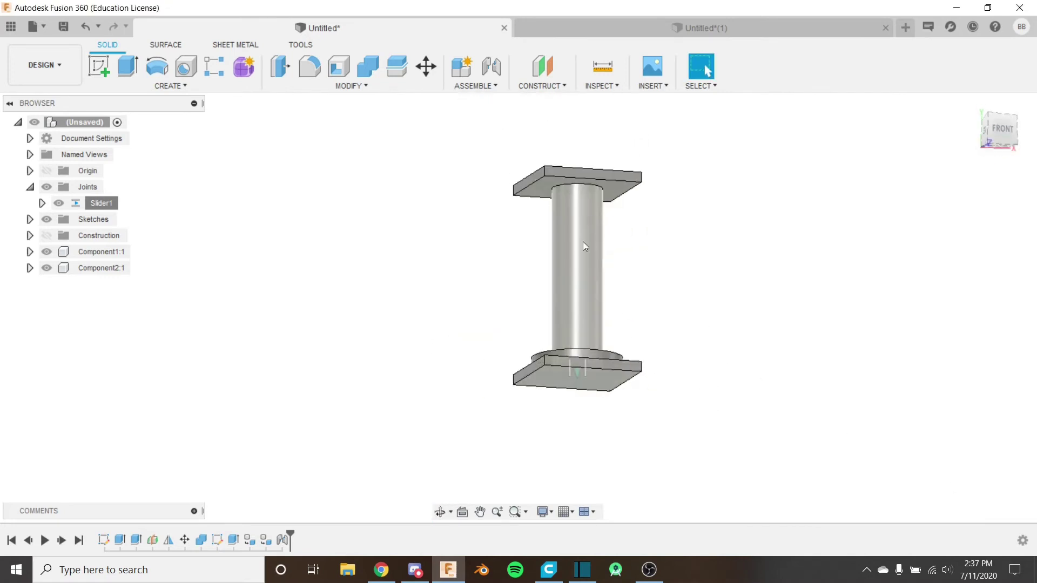
shift+middle_drag(630, 268, 618, 288)
scroll(637, 374, up, 3)
middle_drag(594, 345, 662, 385)
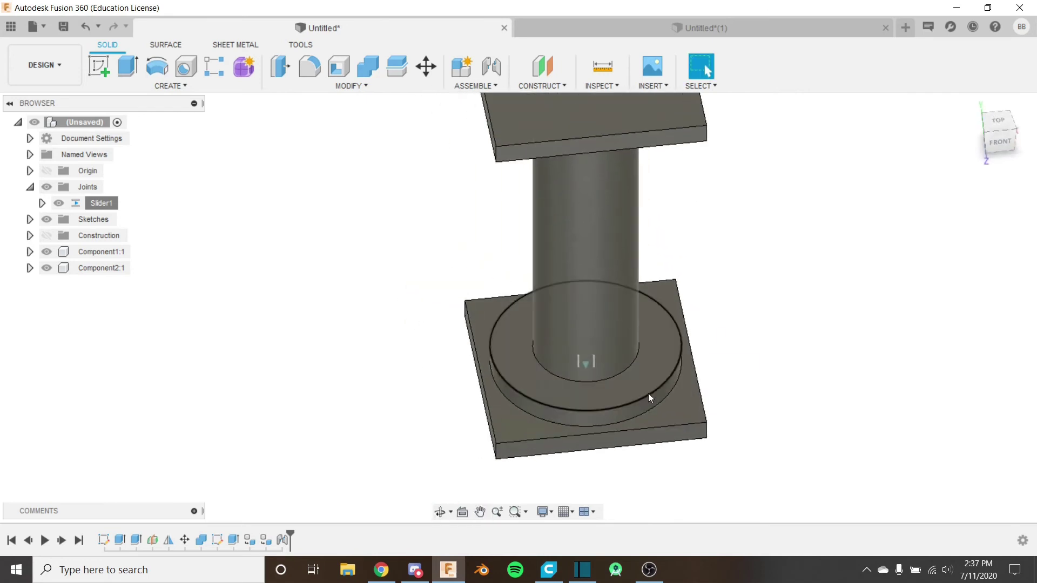
scroll(671, 387, up, 4)
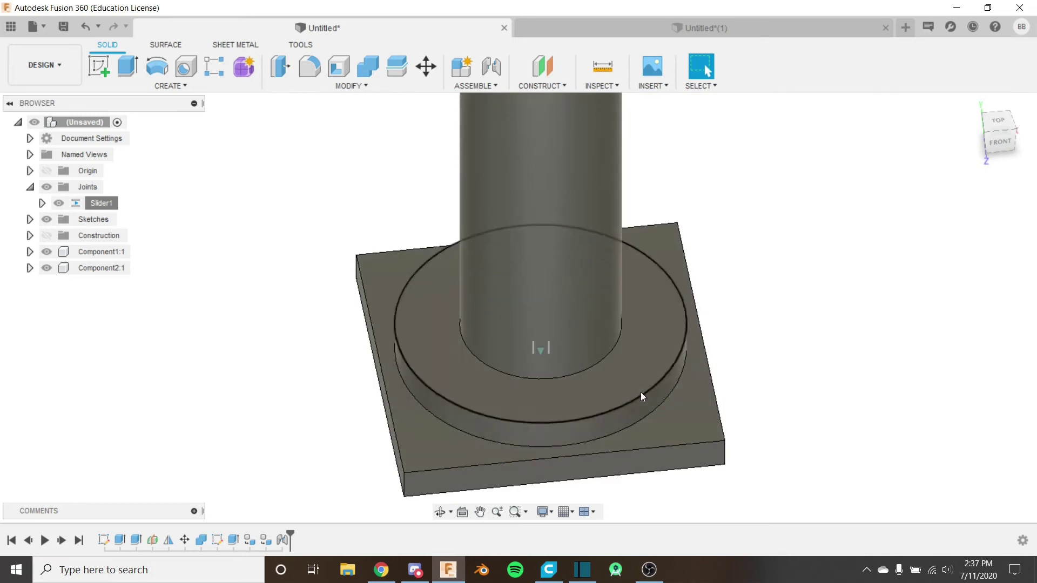
scroll(559, 393, down, 5)
mouse_move(559, 392)
shift+middle_down()
mouse_move(570, 310)
mouse_move(616, 250)
mouse_move(614, 204)
mouse_move(597, 204)
mouse_move(594, 324)
shift+middle_up()
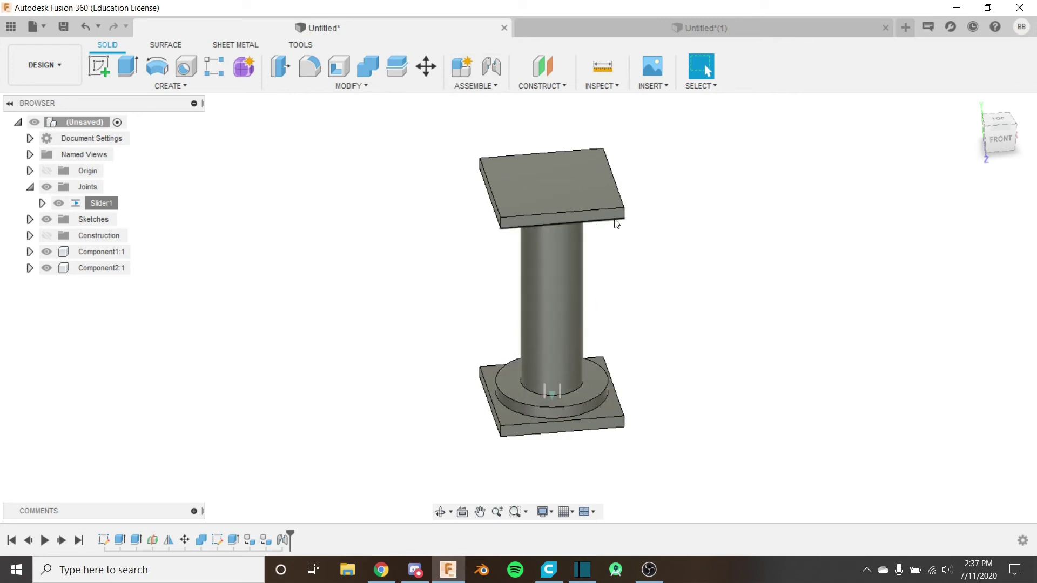
Enable contact analysis for all components in the column-and-ring design.
click(466, 85)
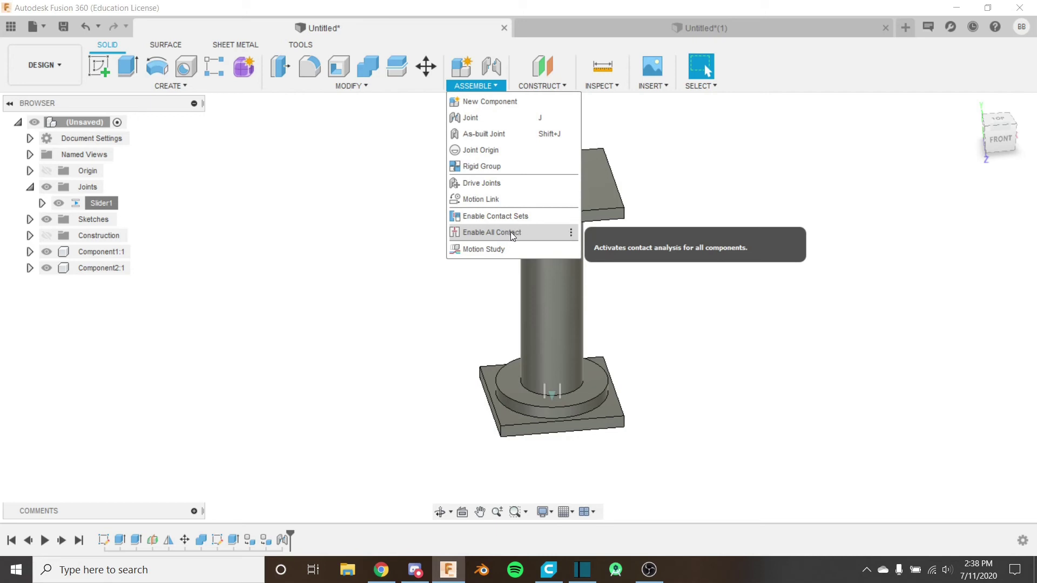
click(511, 232)
middle_drag(22, 169, 77, 211)
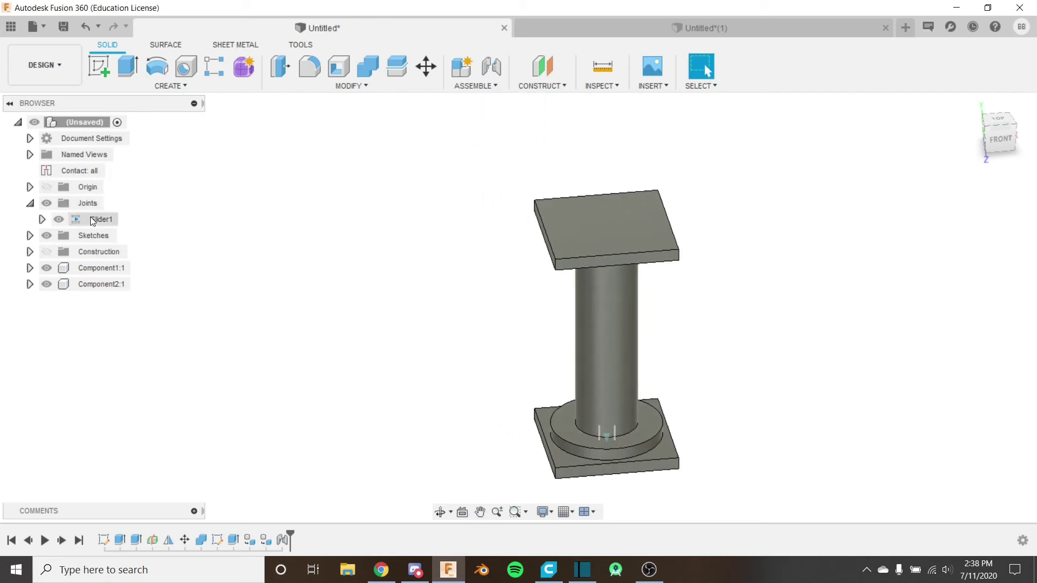
mouse_move(70, 165)
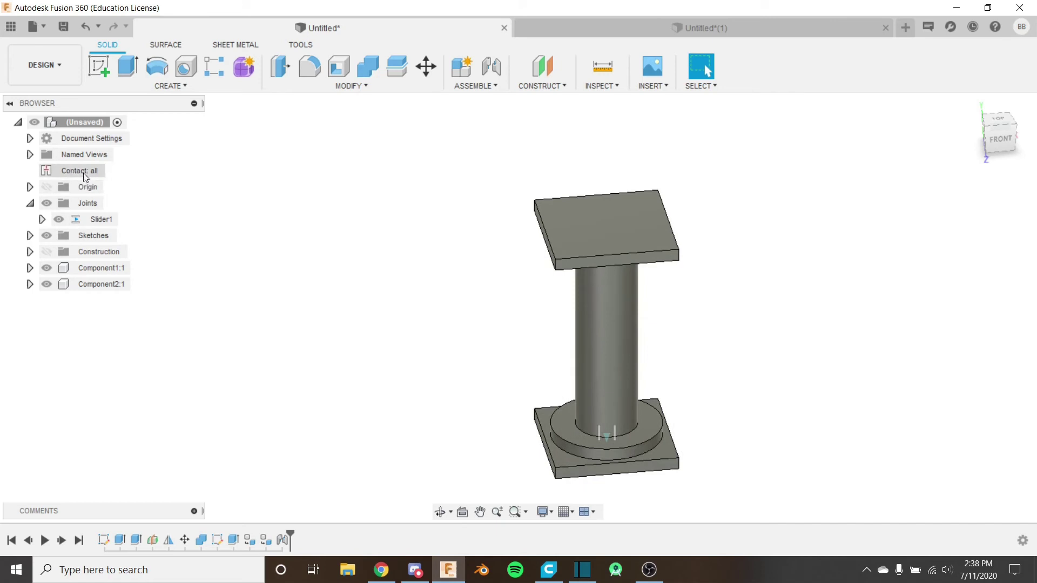
click(114, 172)
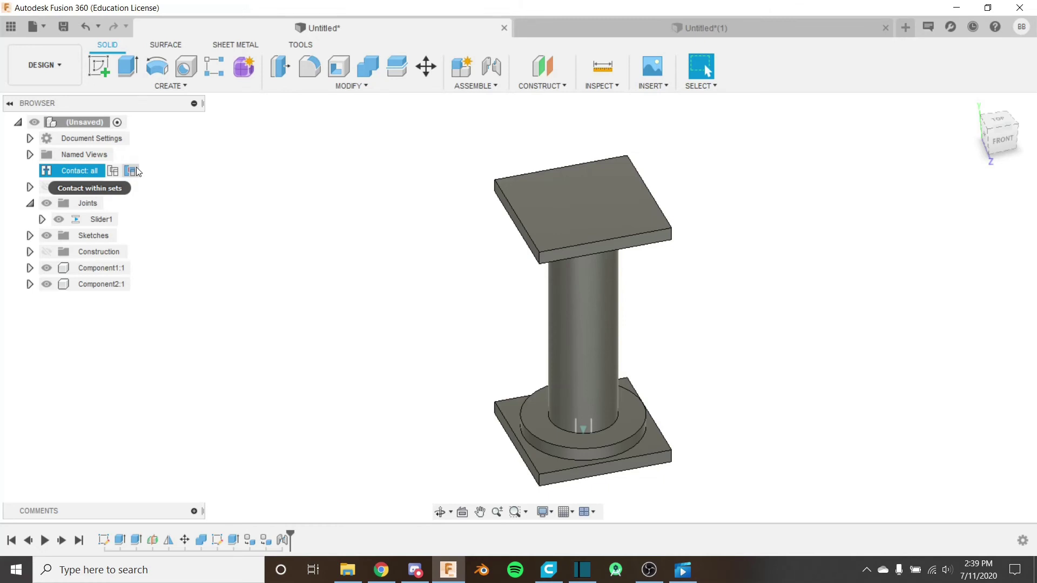
Drive the slider joint to -85 mm, moving the ring up the column to the upper plate.
right_click(95, 221)
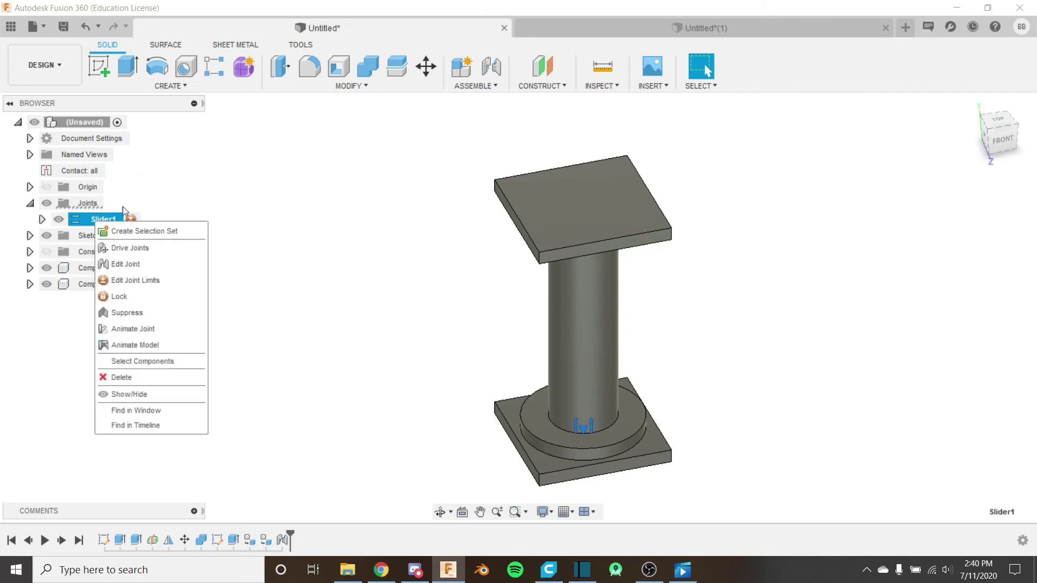
click(158, 248)
scroll(596, 380, up, 3)
shift+middle_drag(596, 385, 629, 290)
scroll(693, 216, down, 2)
middle_drag(673, 220, 606, 271)
scroll(614, 299, down, 2)
scroll(609, 289, up, 2)
scroll(606, 279, down, 1)
scroll(610, 272, down, 1)
drag(542, 486, 582, 182)
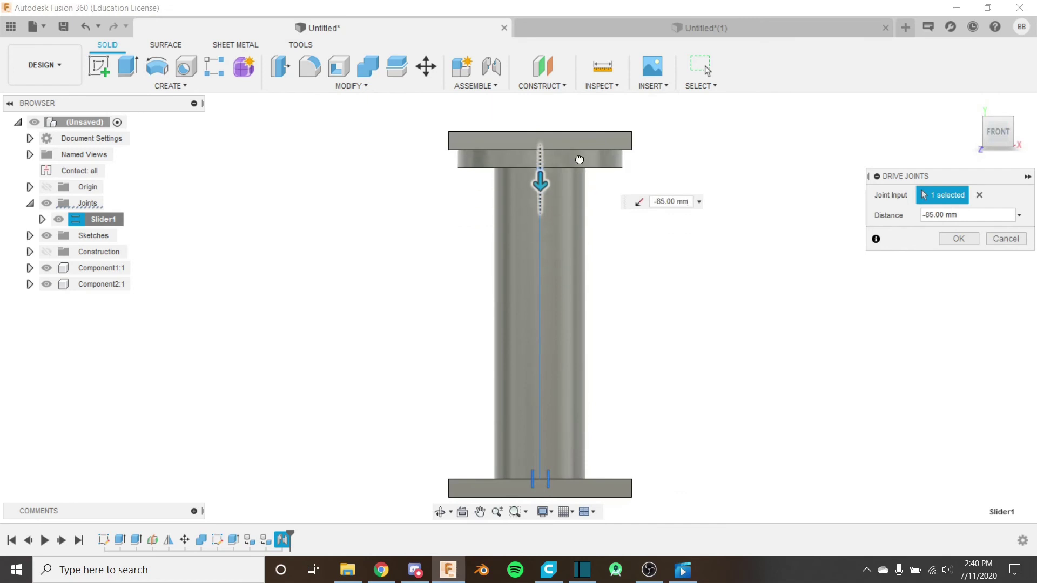
Drive the slider joint to 0 mm, bringing the ring down the column to the lower plate.
drag(585, 162, 584, 178)
middle_drag(584, 182, 585, 245)
drag(545, 246, 601, 160)
drag(576, 298, 571, 361)
scroll(580, 326, down, 3)
middle_drag(604, 290, 597, 343)
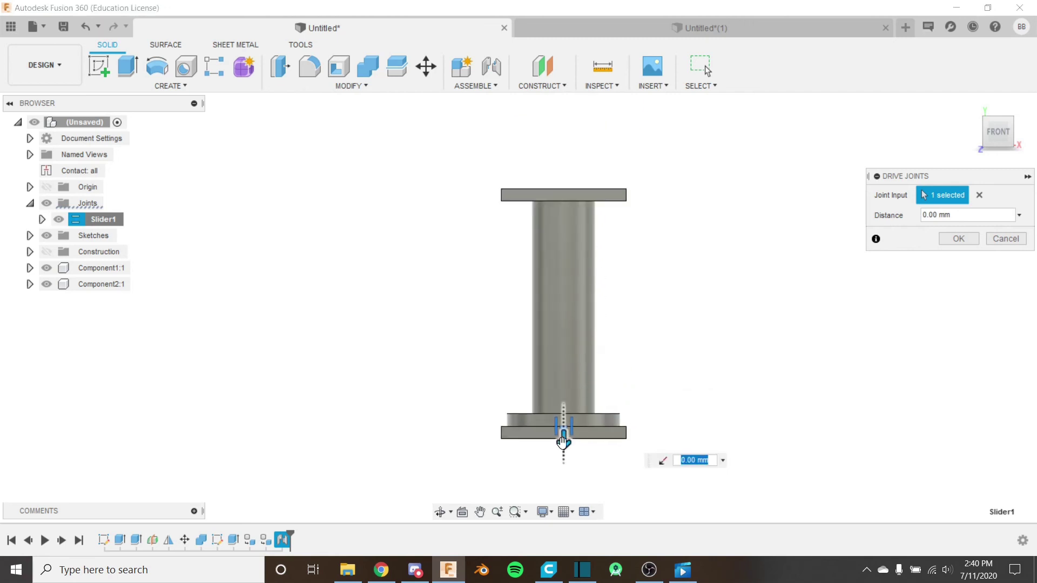
Drive the slider joint to -80 mm, raising the ring to just below the upper plate.
drag(564, 440, 598, 221)
scroll(598, 221, up, 4)
middle_drag(589, 207, 594, 255)
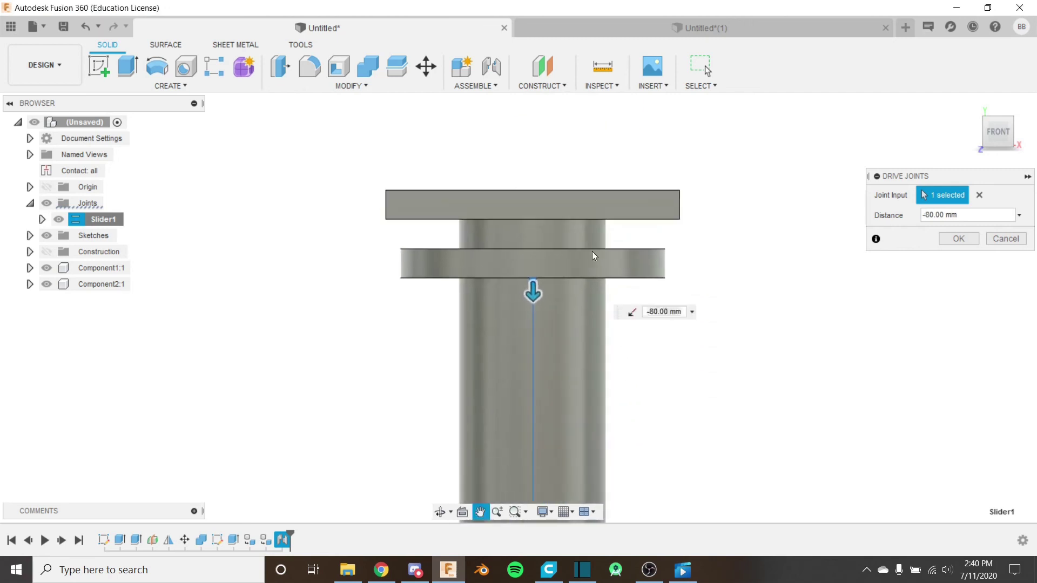
Slide the ring back down to the lower plate at 0 mm and cancel the joint drive.
drag(532, 287, 571, 506)
scroll(527, 232, down, 4)
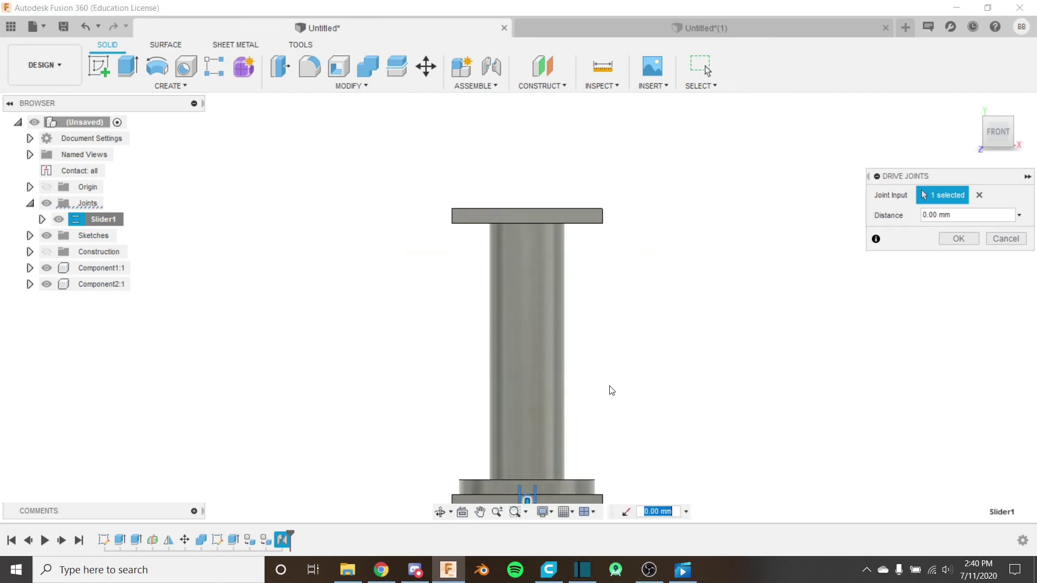
middle_drag(611, 367, 622, 299)
scroll(634, 285, up, 1)
scroll(601, 335, up, 1)
scroll(623, 301, down, 1)
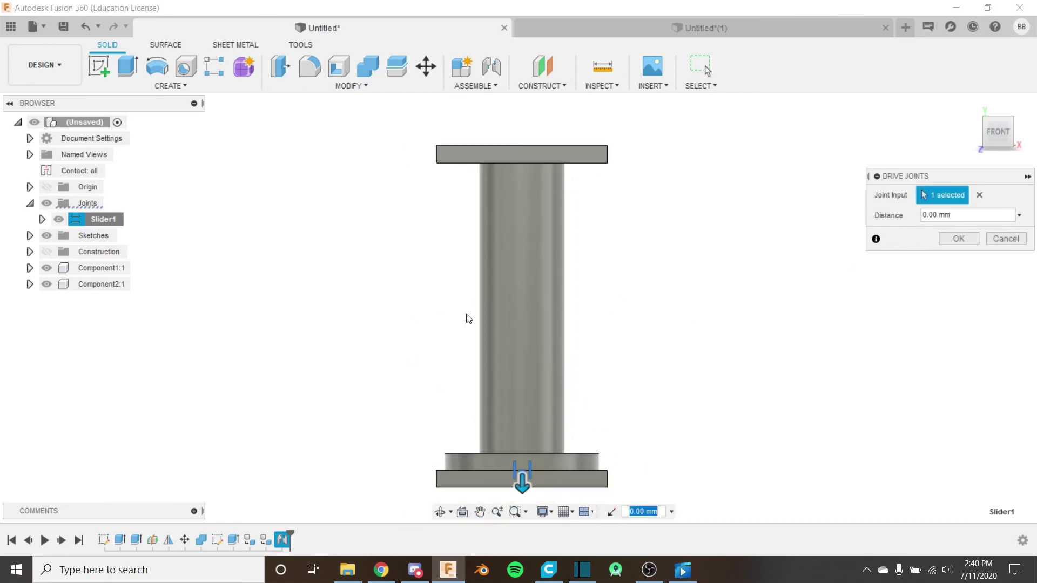
click(1003, 239)
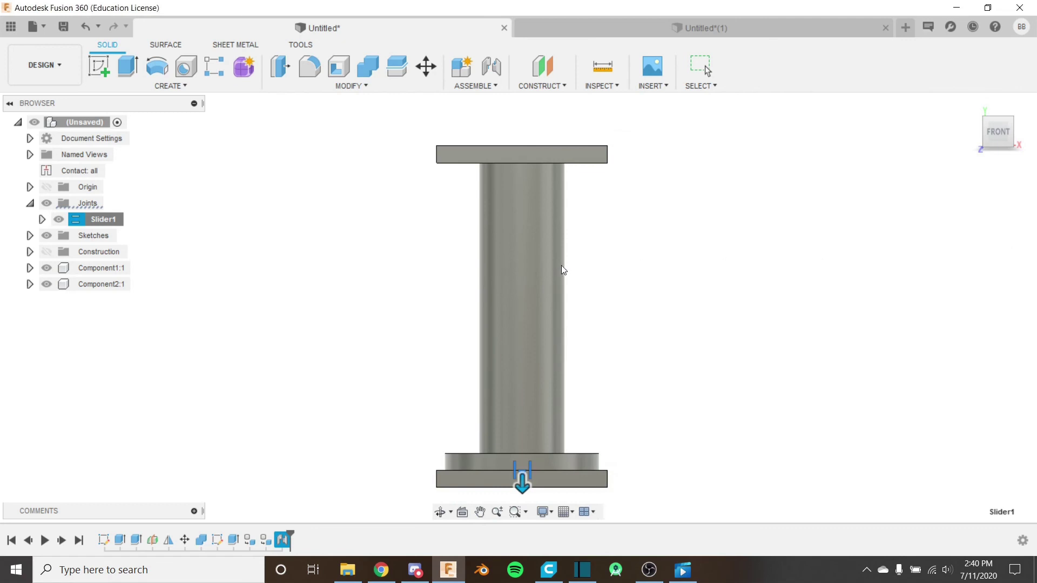
scroll(561, 269, down, 3)
shift+middle_drag(505, 294, 528, 336)
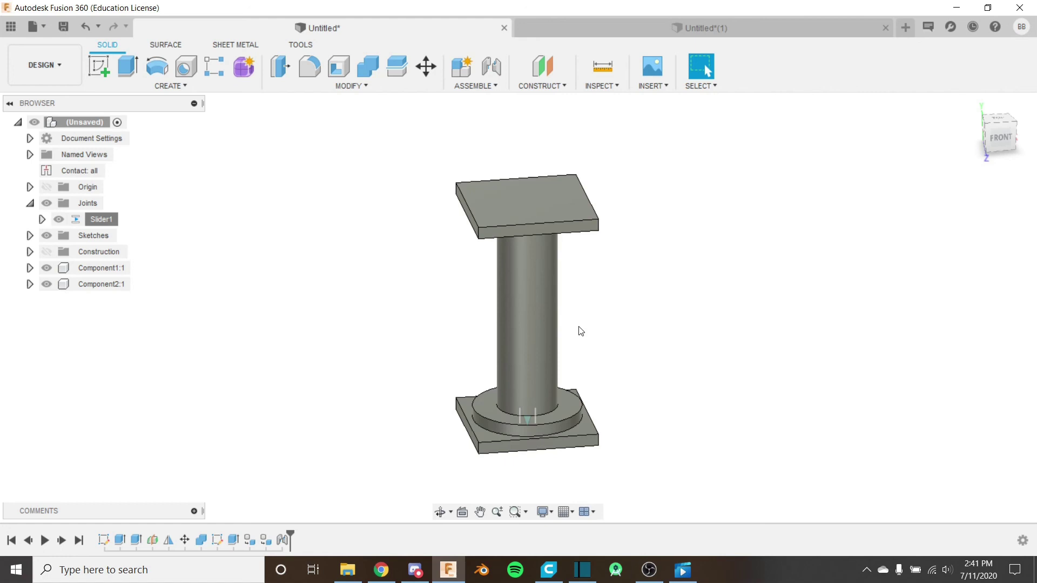
click(496, 87)
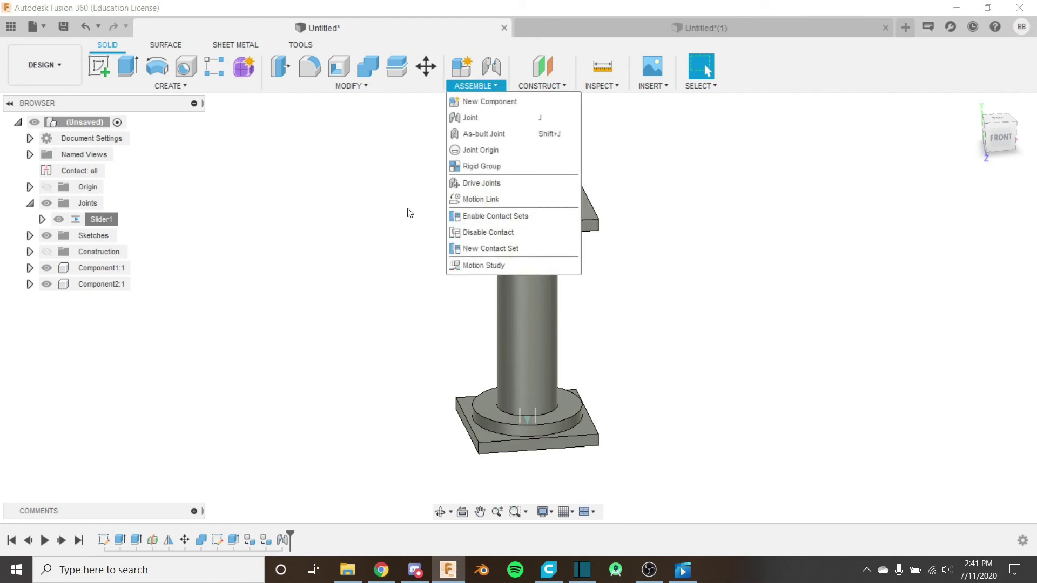
click(339, 224)
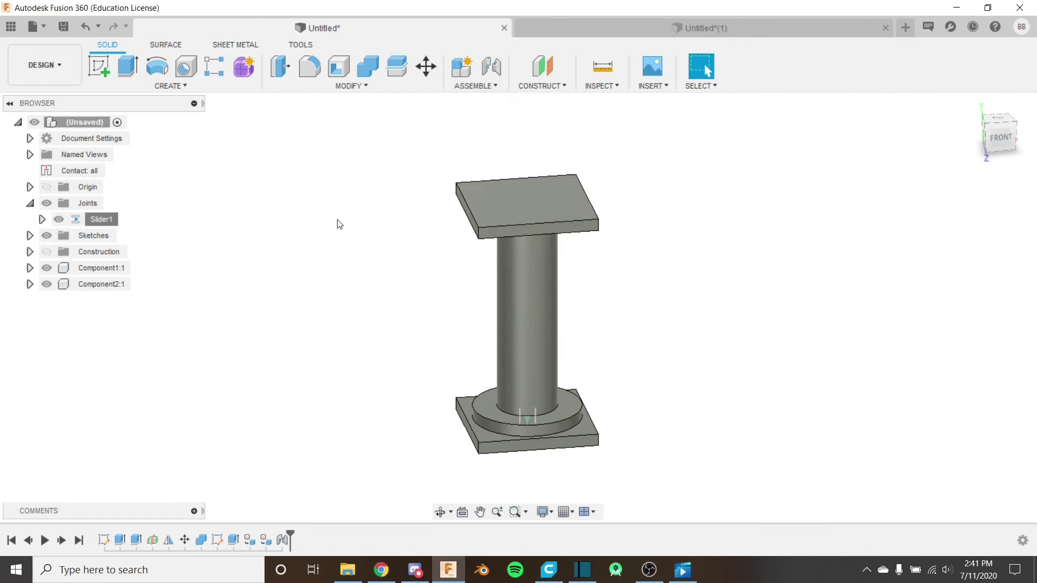